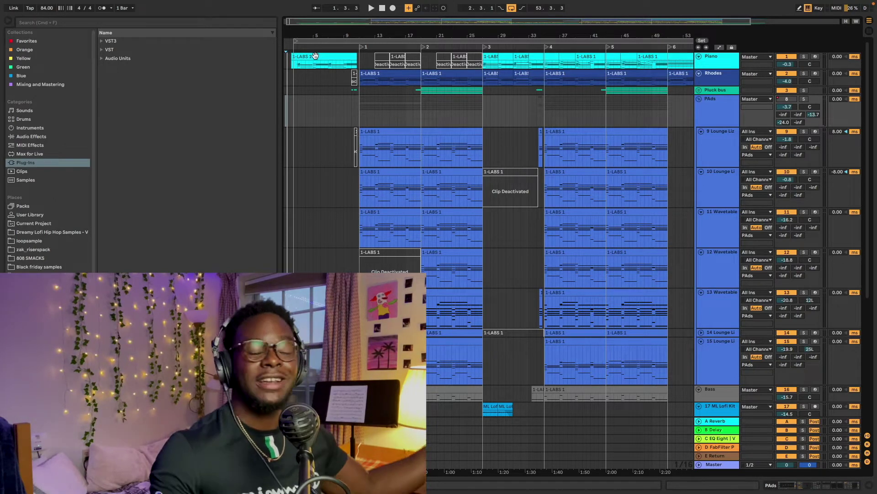
Open the Piano track's LABS Soft Piano window to check its settings, and close it again
{"action": "left_click", "coordinate": [316, 55]}
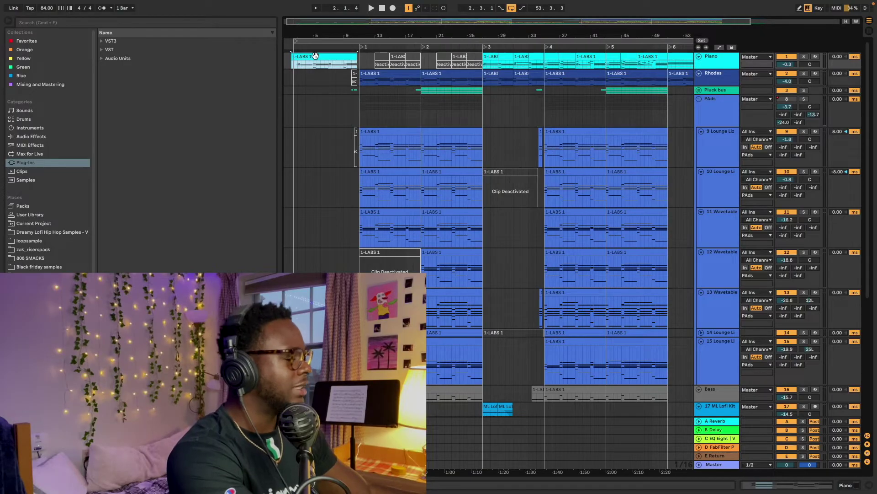
{"action": "left_click_drag", "start_coordinate": [310, 29], "coordinate": [311, 137]}
{"action": "double_click", "coordinate": [715, 54]}
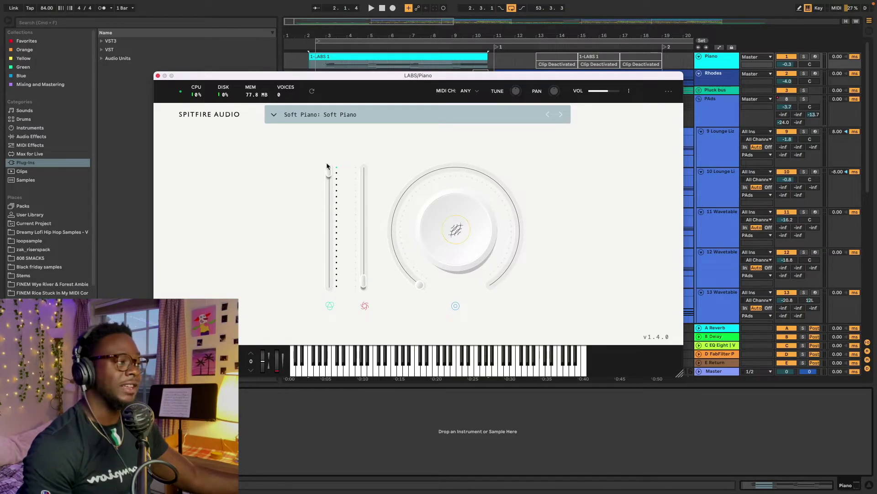
{"action": "left_click", "coordinate": [158, 76]}
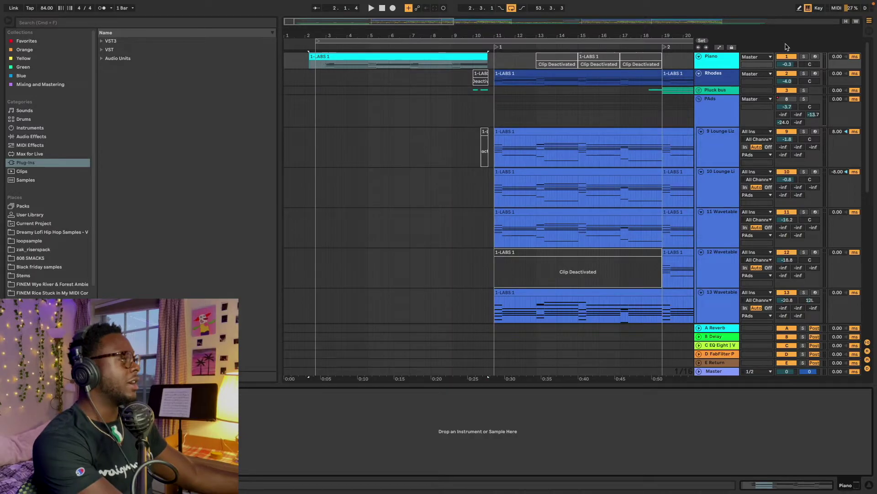
Solo the Piano track, play its first clip and examine the chord notes in an enlarged MIDI editor
{"action": "left_click", "coordinate": [804, 56]}
{"action": "key", "text": "space"}
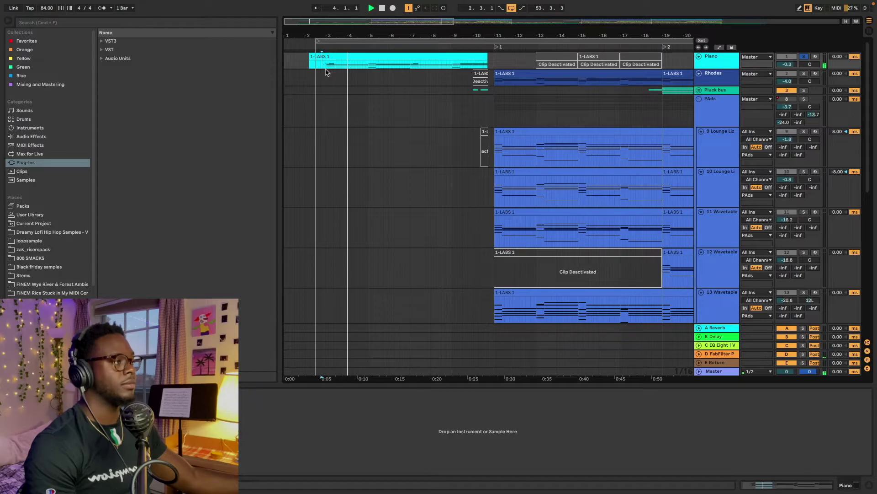
{"action": "double_click", "coordinate": [365, 55]}
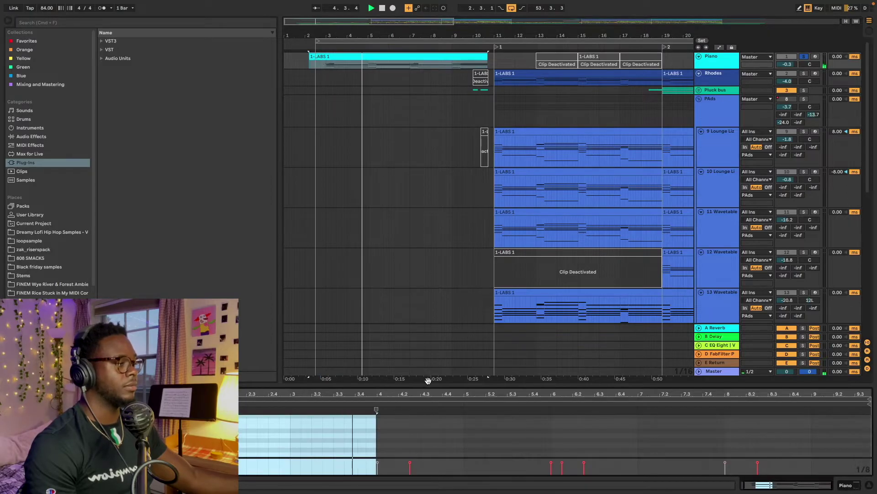
{"action": "left_click_drag", "start_coordinate": [428, 391], "coordinate": [422, 98]}
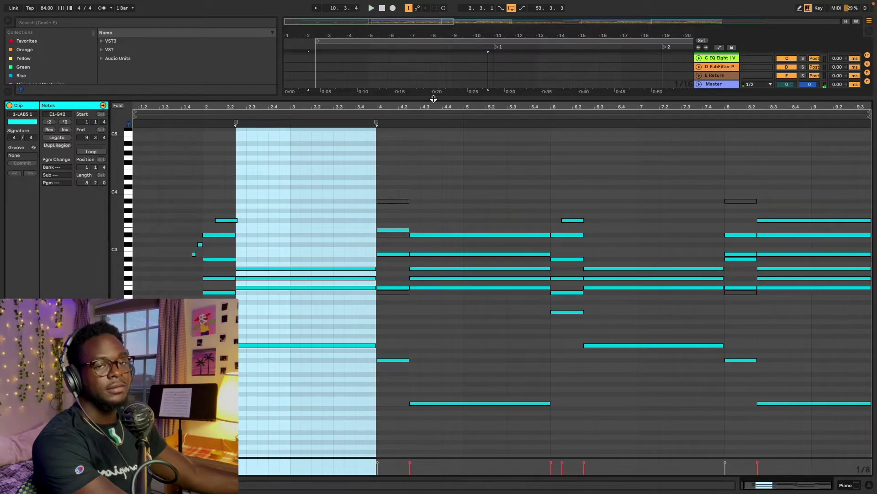
{"action": "left_click_drag", "start_coordinate": [433, 99], "coordinate": [402, 457]}
Play the Rhodes track's first full clip soloed and examine its notes in the MIDI editor
{"action": "left_click", "coordinate": [333, 61]}
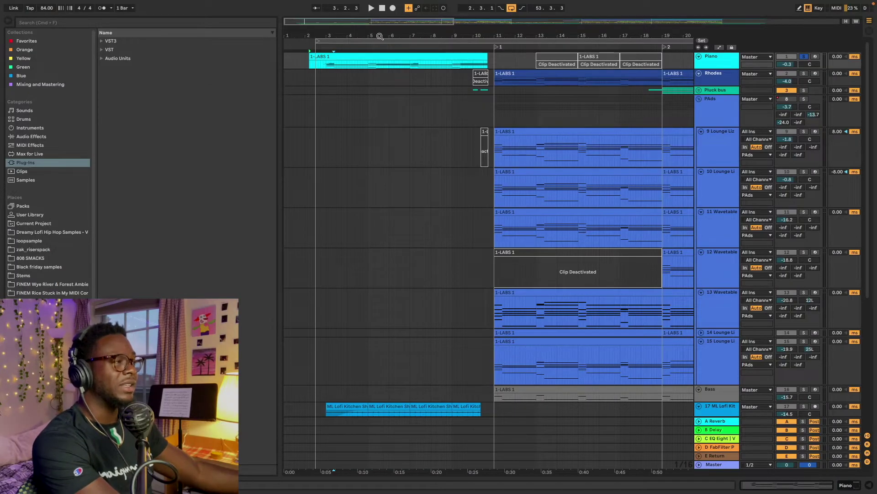
{"action": "left_click_drag", "start_coordinate": [380, 21], "coordinate": [596, 129]}
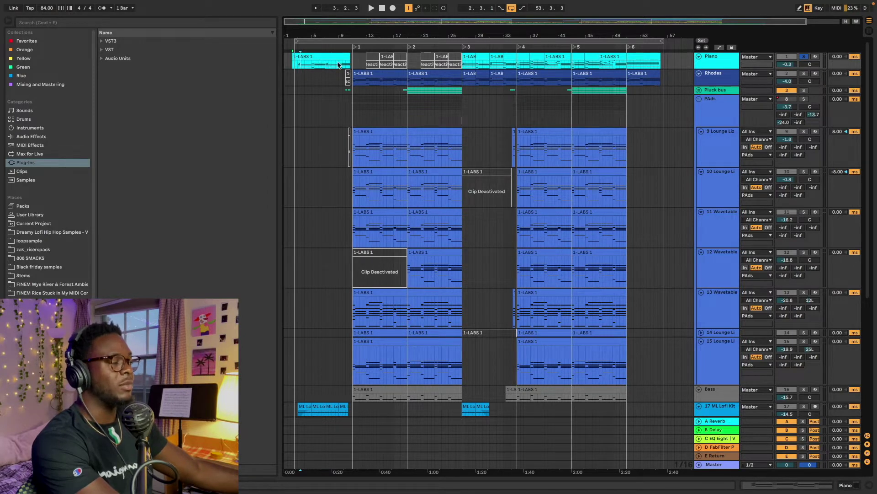
{"action": "left_click", "coordinate": [301, 54]}
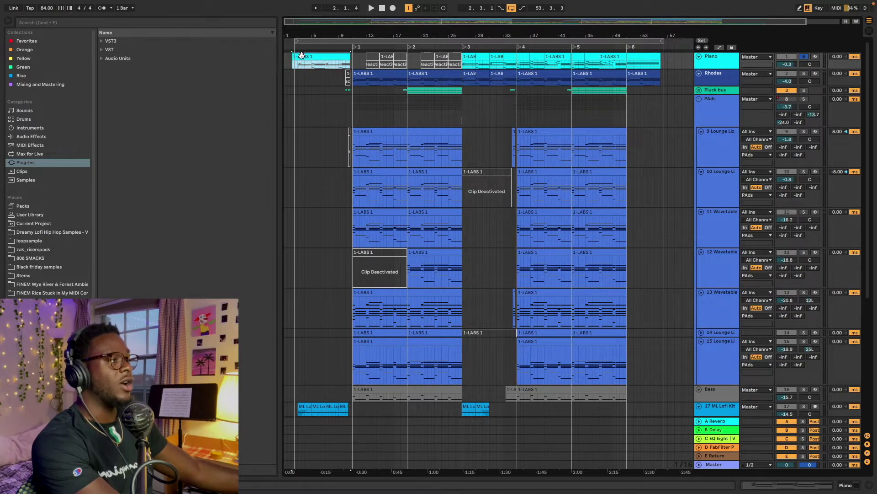
{"action": "left_click", "coordinate": [352, 83]}
{"action": "key", "text": "space"}
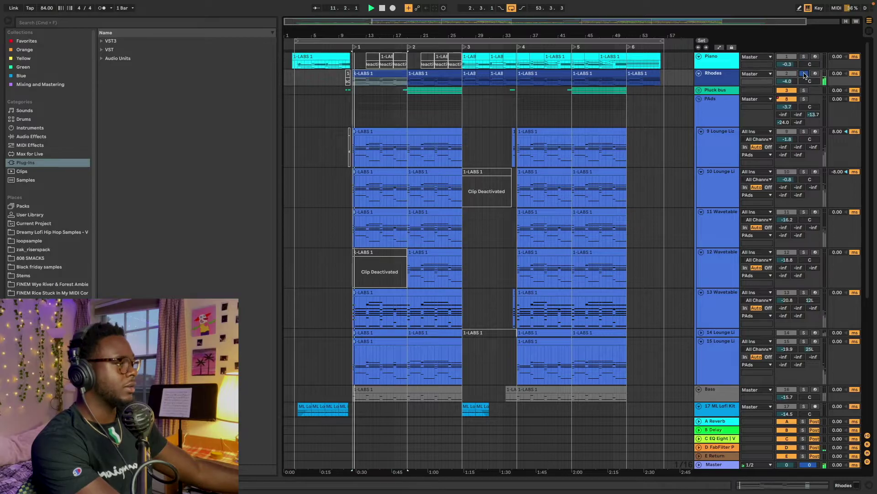
{"action": "double_click", "coordinate": [379, 80]}
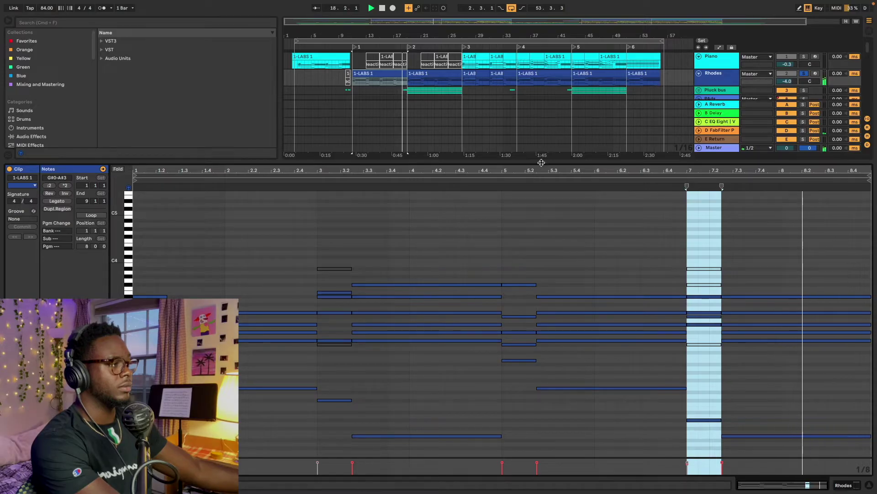
{"action": "left_click_drag", "start_coordinate": [542, 156], "coordinate": [542, 480]}
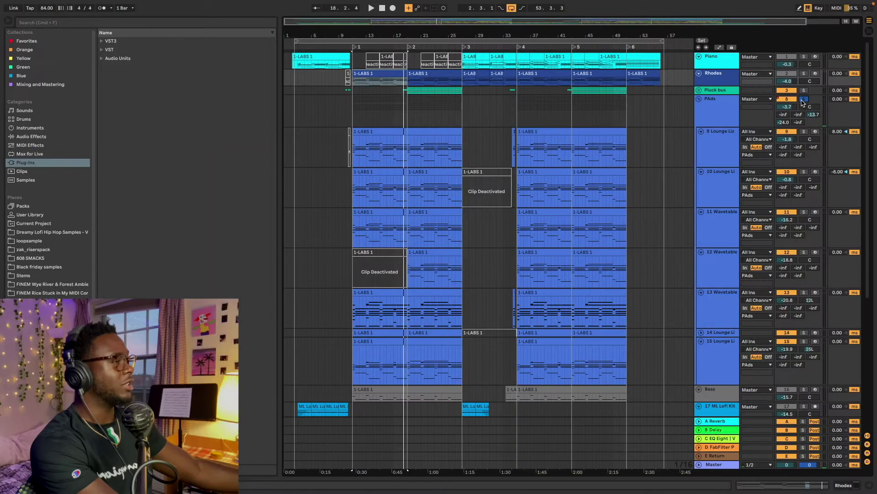
Play the soloed PAds group from its first clips and unfold track 14 Lounge Lizard
{"action": "left_click", "coordinate": [334, 122]}
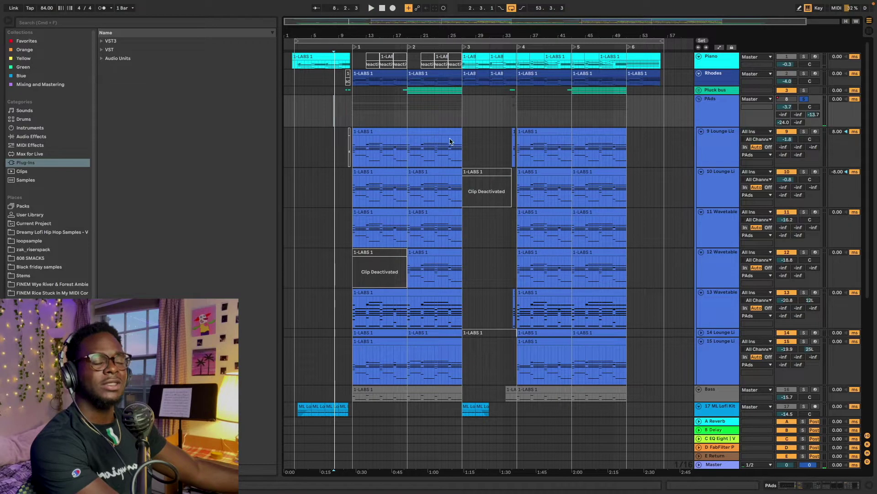
{"action": "left_click", "coordinate": [375, 142]}
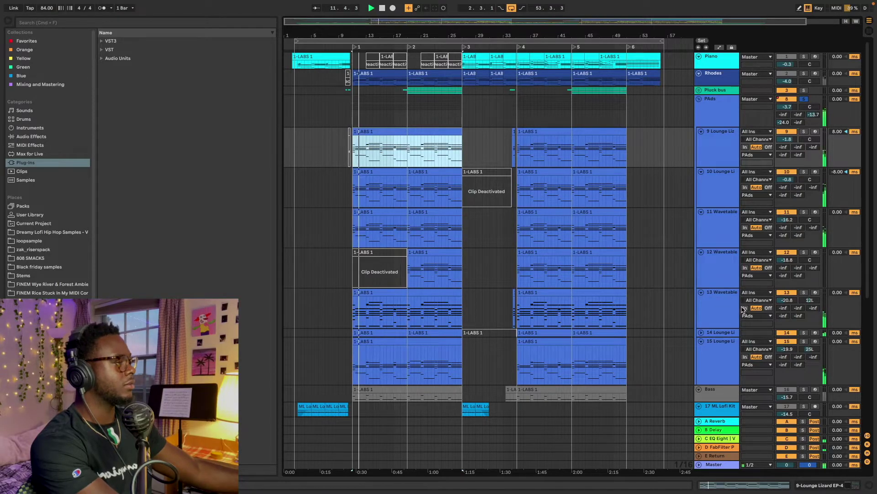
{"action": "left_click", "coordinate": [699, 333]}
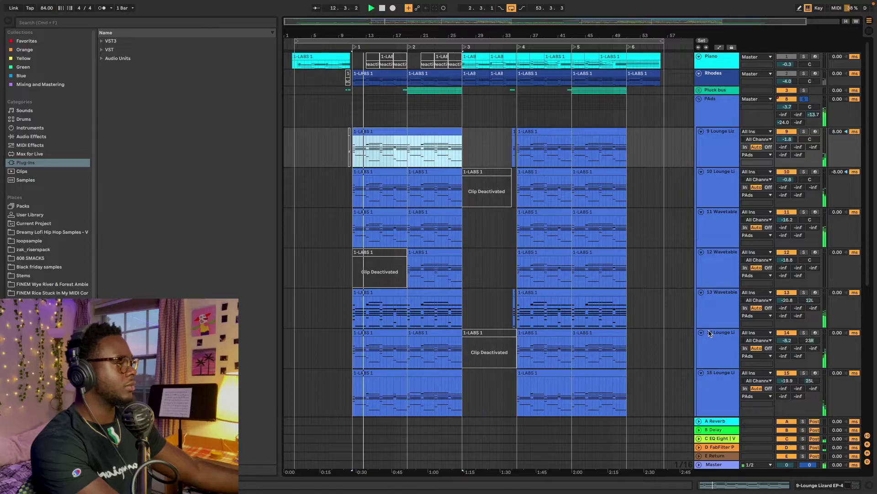
{"action": "scroll", "coordinate": [689, 255], "scroll_direction": "down", "scroll_amount": 1}
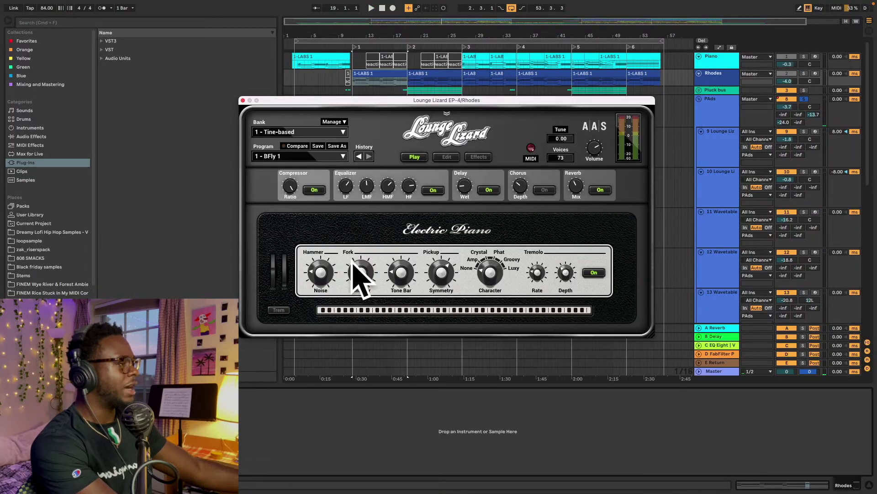
Close the Rhodes track's Lounge Lizard EP-4 window and audition the Rhodes track soloed
{"action": "left_click", "coordinate": [242, 100]}
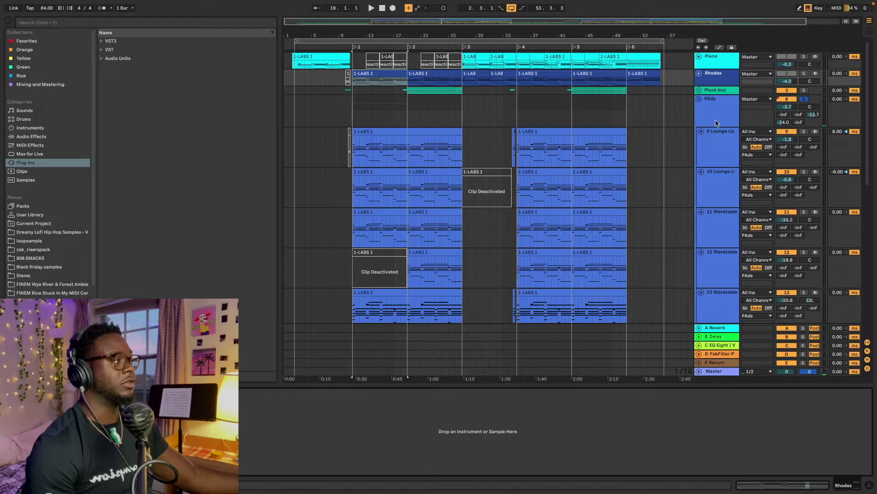
{"action": "left_click", "coordinate": [803, 73]}
{"action": "left_click", "coordinate": [511, 103]}
{"action": "key", "text": "space"}
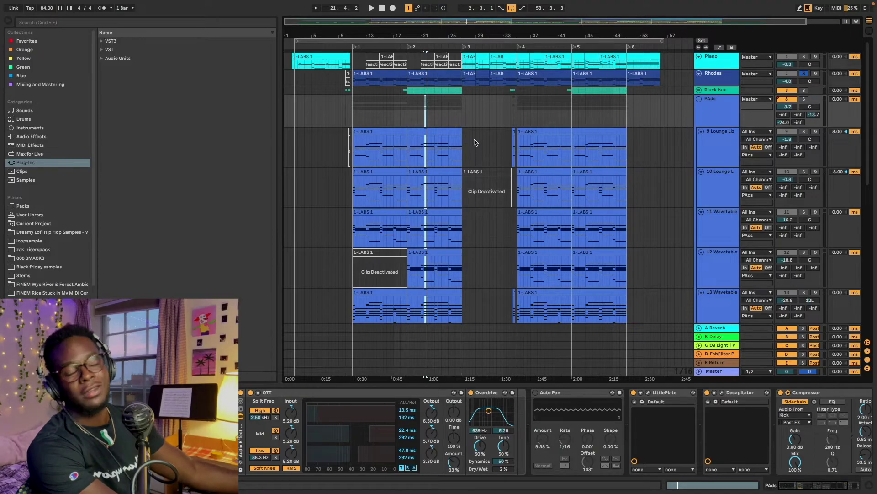
Play the PAds group from bar 11 and bring its layered tracks into view
{"action": "left_click", "coordinate": [368, 132]}
{"action": "scroll", "coordinate": [416, 156], "scroll_direction": "down", "scroll_amount": 2}
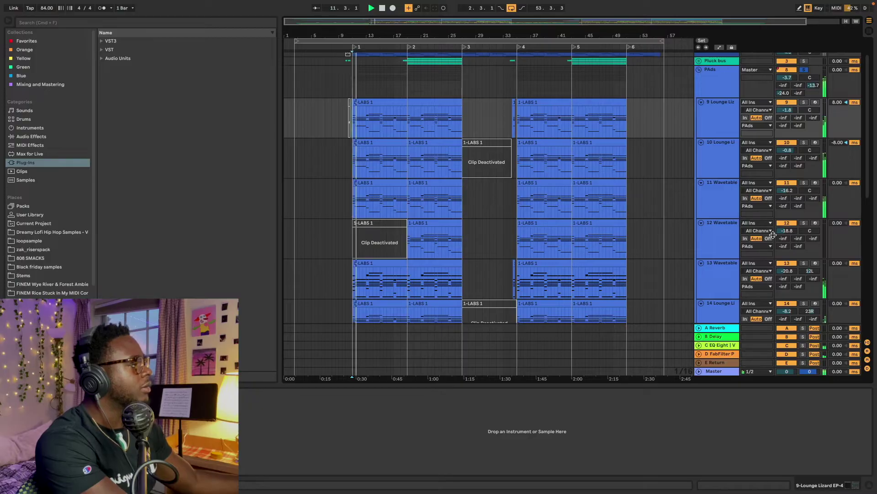
{"action": "scroll", "coordinate": [777, 183], "scroll_direction": "down", "scroll_amount": 2}
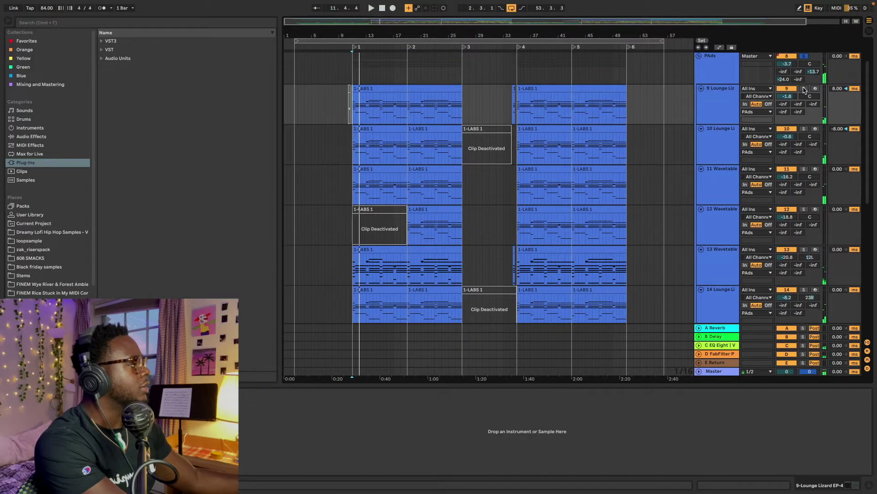
Solo track 9 Lounge Lizard, play its first clip and examine its Lounge Lizard EP-4 preset window
{"action": "left_click", "coordinate": [804, 89]}
{"action": "left_click", "coordinate": [367, 89]}
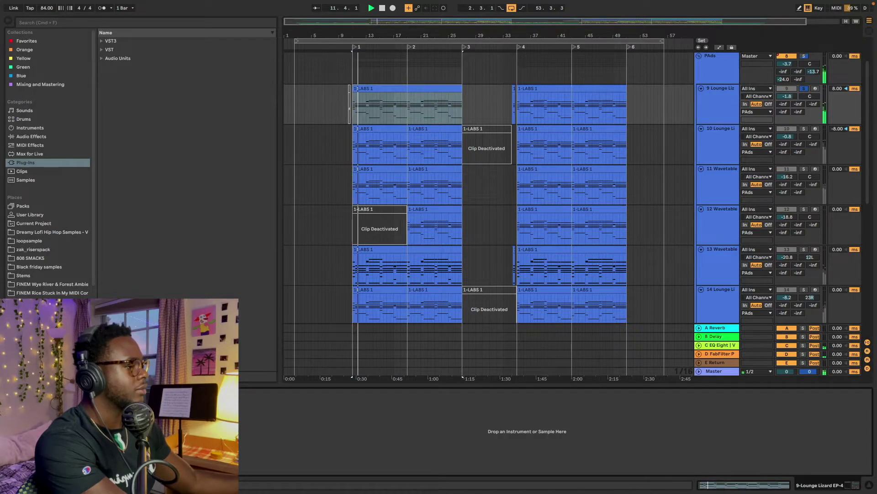
{"action": "key", "text": "super+alt+p"}
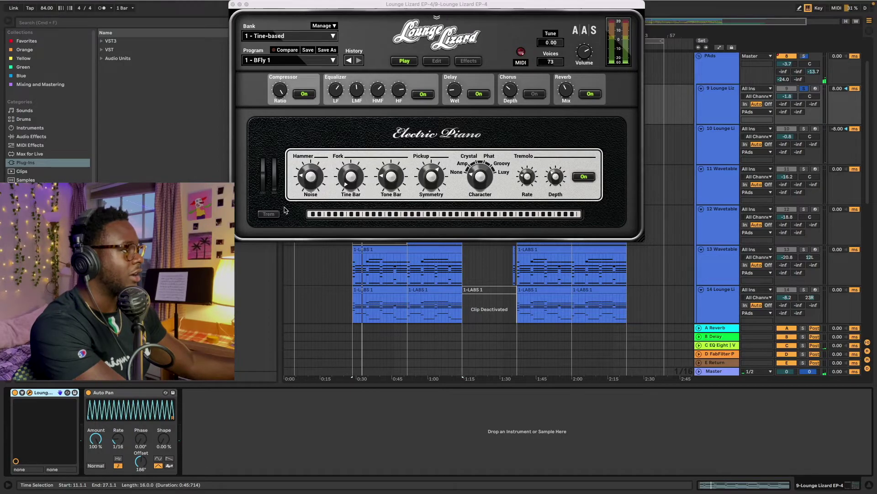
{"action": "left_click", "coordinate": [233, 5]}
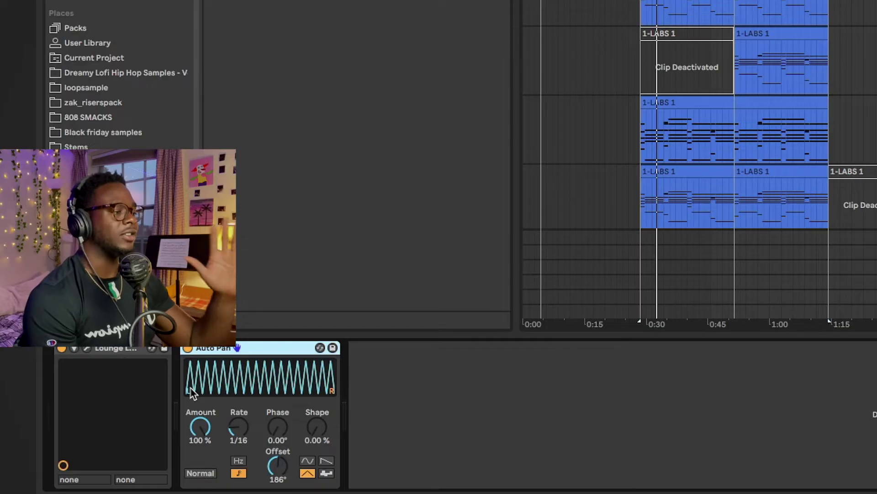
Lower the Auto Pan offset on track 9 to 0.00° during playback and raise it again
{"action": "key", "text": "space"}
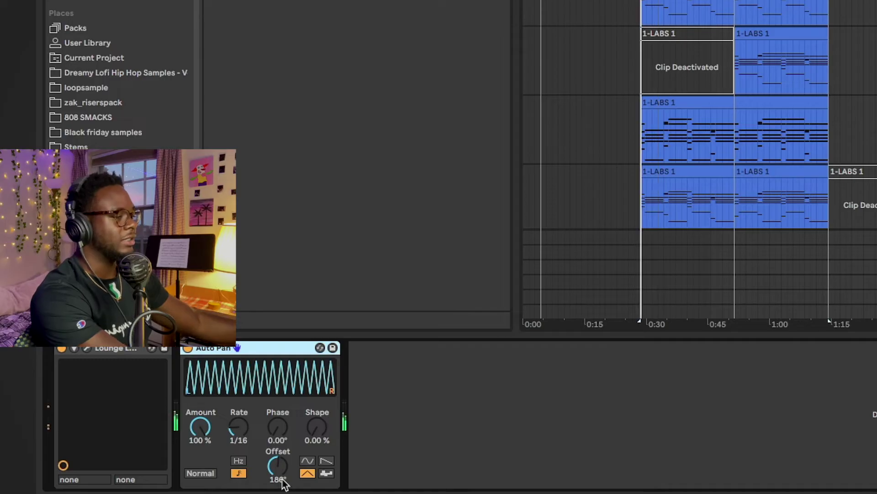
{"action": "left_click_drag", "start_coordinate": [279, 469], "coordinate": [279, 491]}
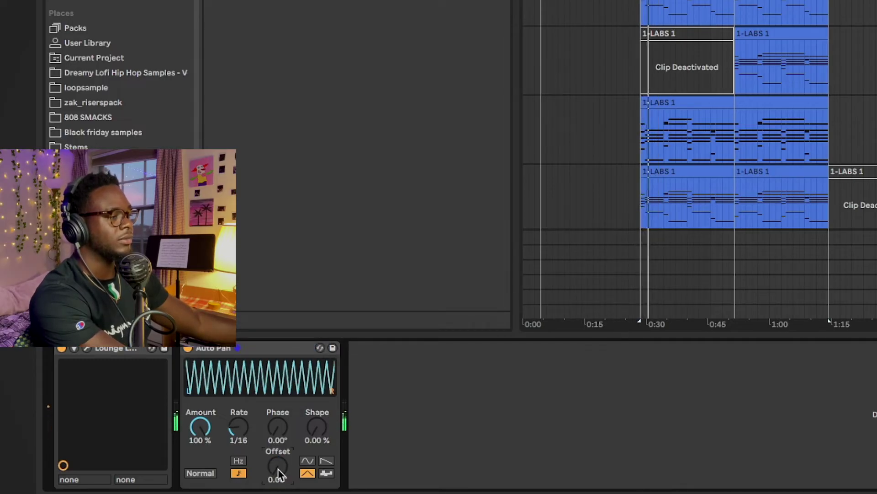
{"action": "left_click_drag", "start_coordinate": [272, 471], "coordinate": [272, 445]}
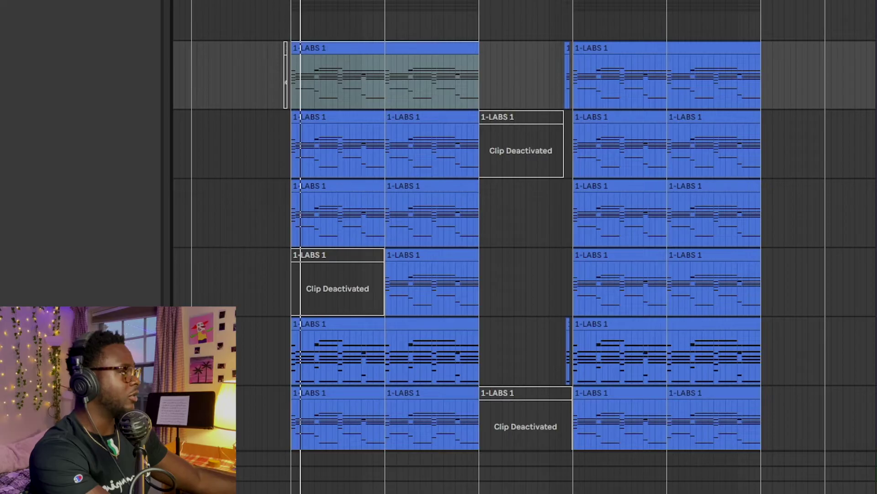
Replay the pad clips, solo track 11 Wavetable and examine its Radiator plugin window
{"action": "key", "text": "space"}
{"action": "key", "text": "space"}
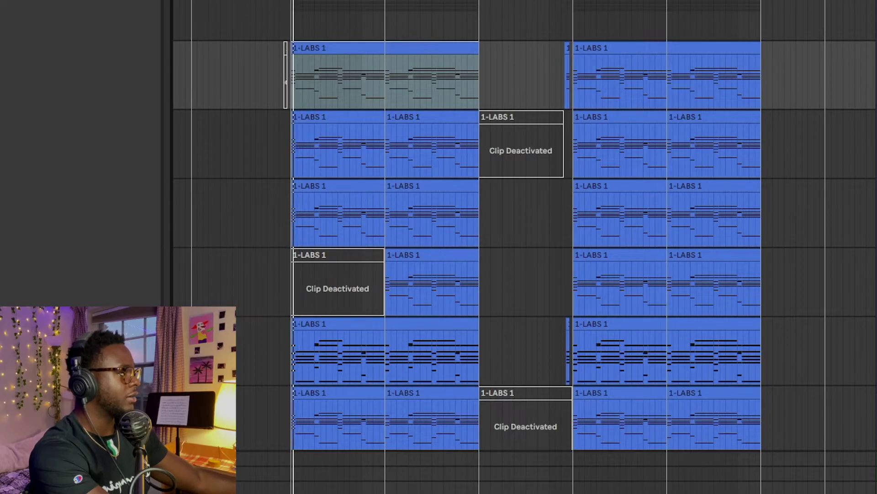
{"action": "left_click", "coordinate": [876, 213]}
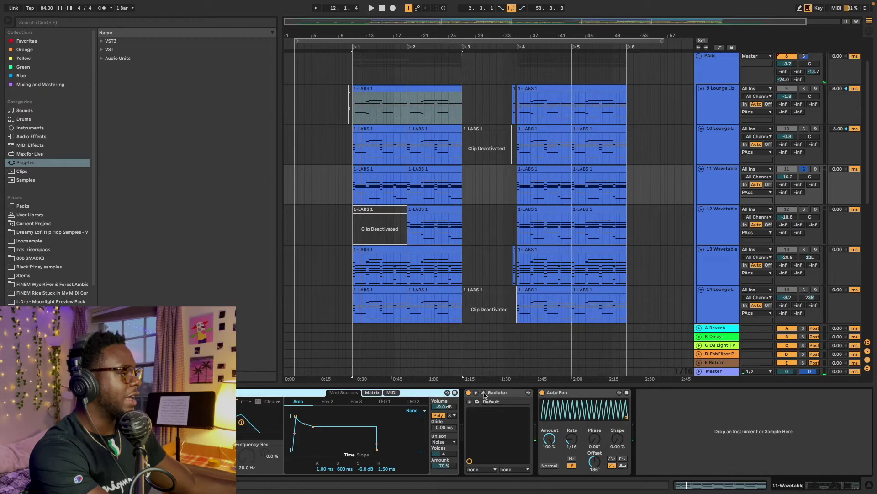
{"action": "left_click", "coordinate": [483, 392]}
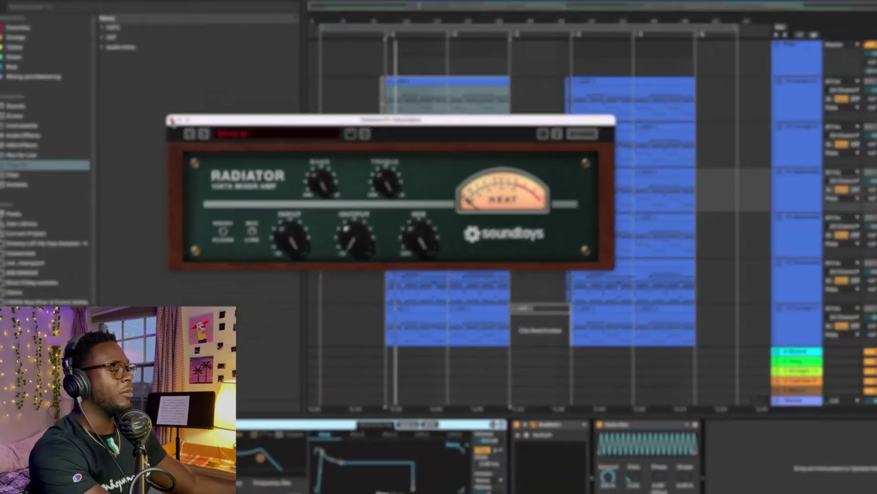
{"action": "left_click", "coordinate": [212, 107]}
Audition the first clips of tracks 13 Wavetable and 14 Lounge Lizard, and check track 14's Lounge Lizard EP-4 window
{"action": "left_click", "coordinate": [388, 249]}
{"action": "key", "text": "space"}
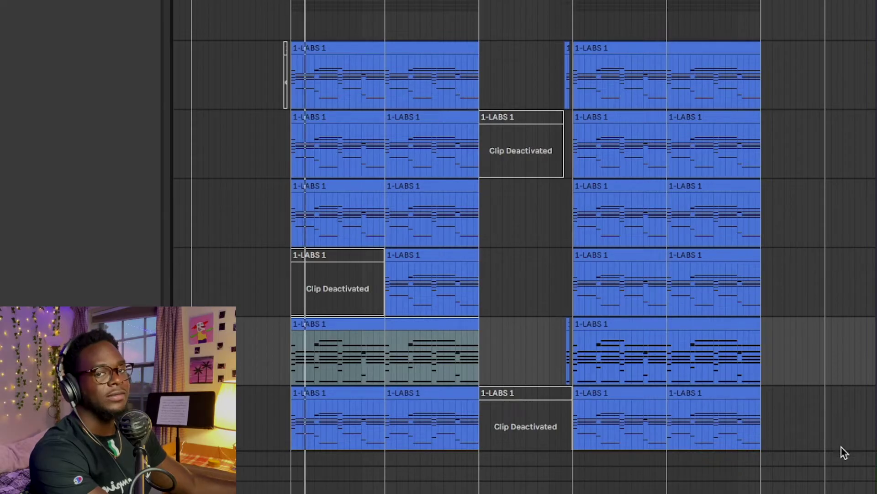
{"action": "left_click", "coordinate": [317, 388]}
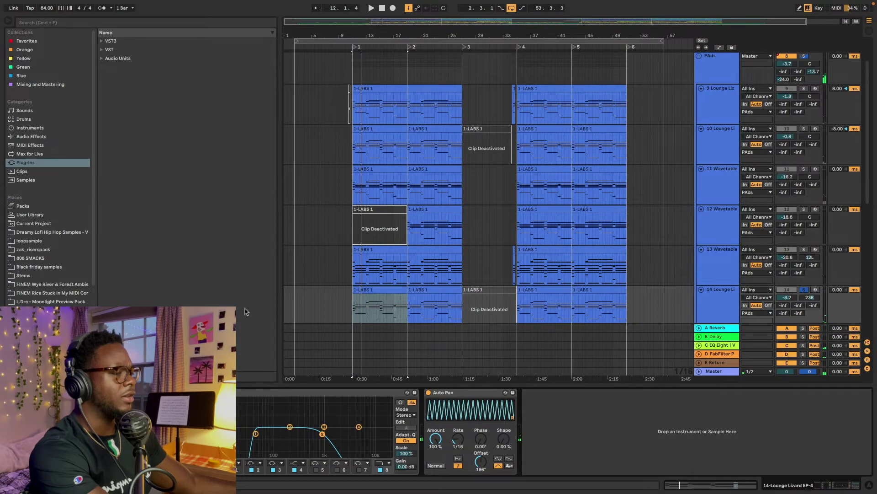
{"action": "left_click_drag", "start_coordinate": [375, 492], "coordinate": [363, 107]}
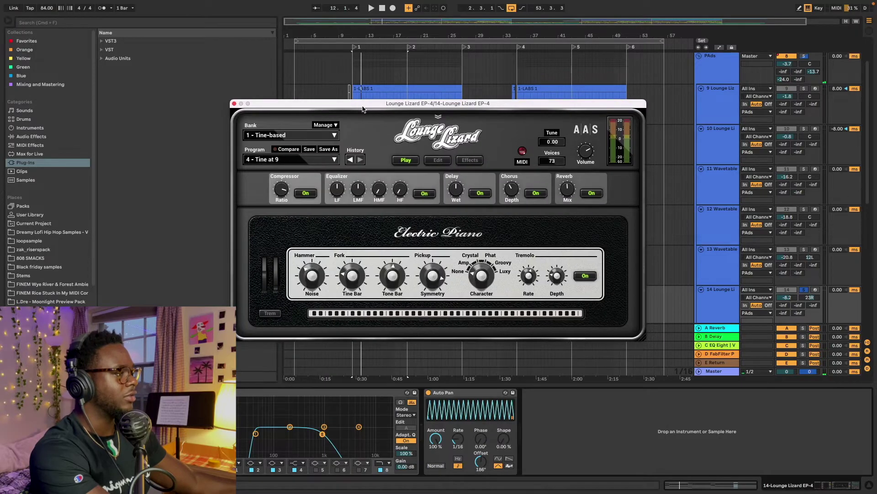
{"action": "left_click", "coordinate": [234, 104]}
Unsolo track 14 and play the PAds layers together, showing track 12 Wavetable's devices
{"action": "left_click", "coordinate": [804, 291]}
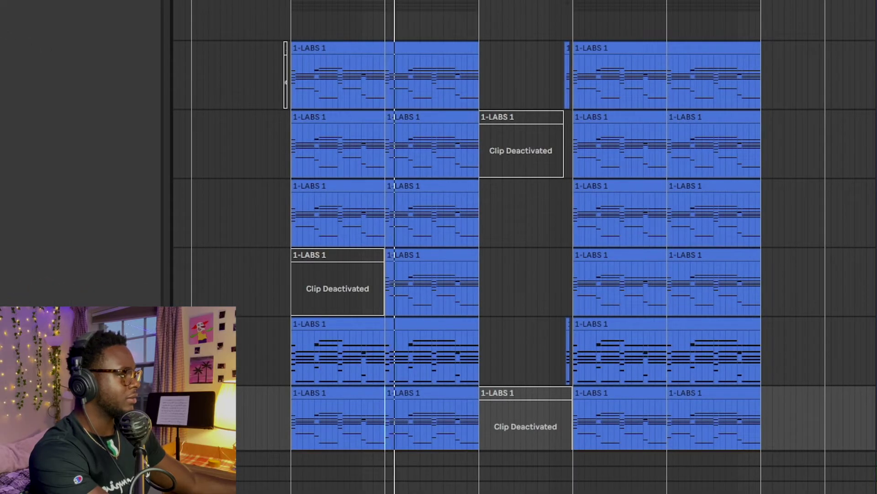
{"action": "left_click", "coordinate": [871, 282]}
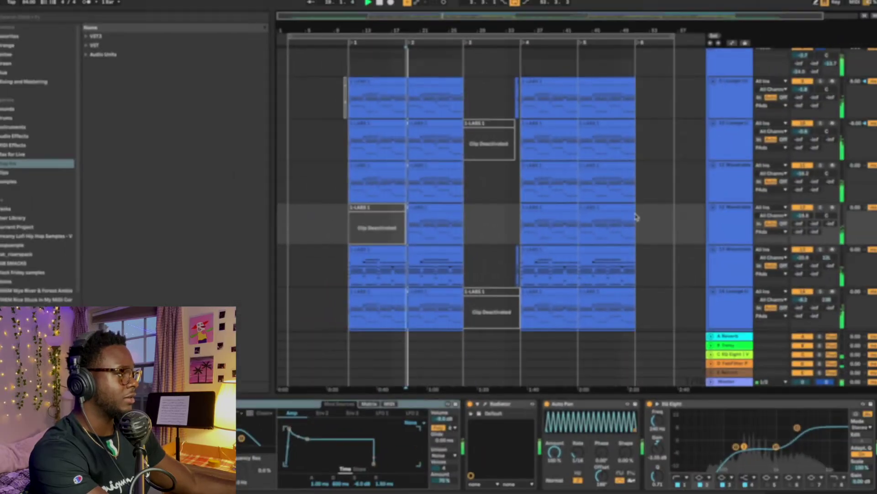
{"action": "scroll", "coordinate": [629, 211], "scroll_direction": "down", "scroll_amount": 5}
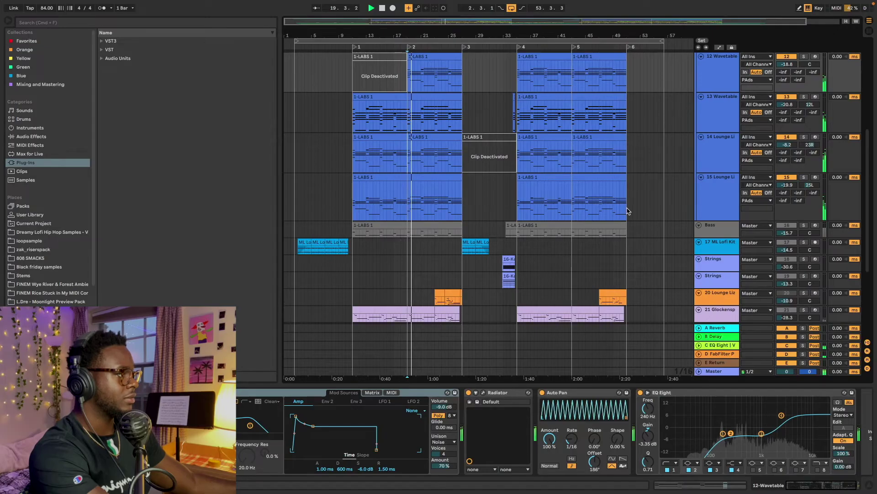
Solo the Bass track, play it from its first clip, and check the clip's notes and the track's Compressor
{"action": "left_click", "coordinate": [360, 228]}
{"action": "key", "text": "space"}
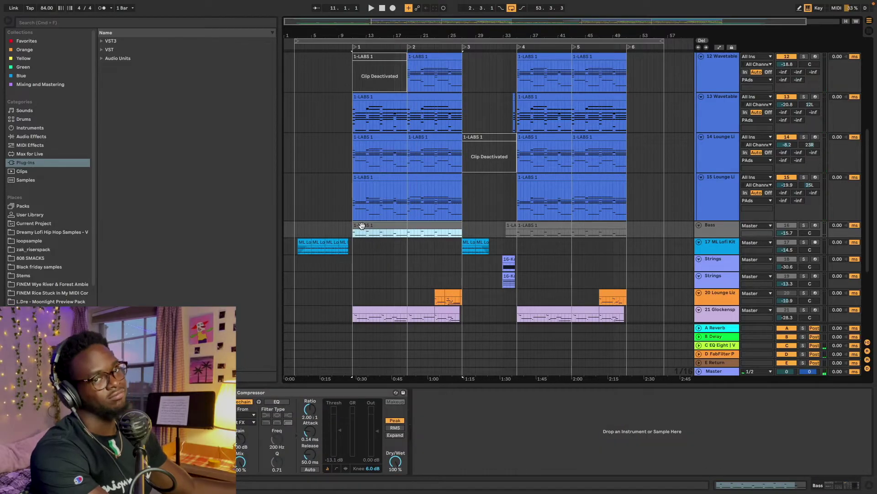
{"action": "left_click", "coordinate": [804, 226]}
{"action": "key", "text": "space"}
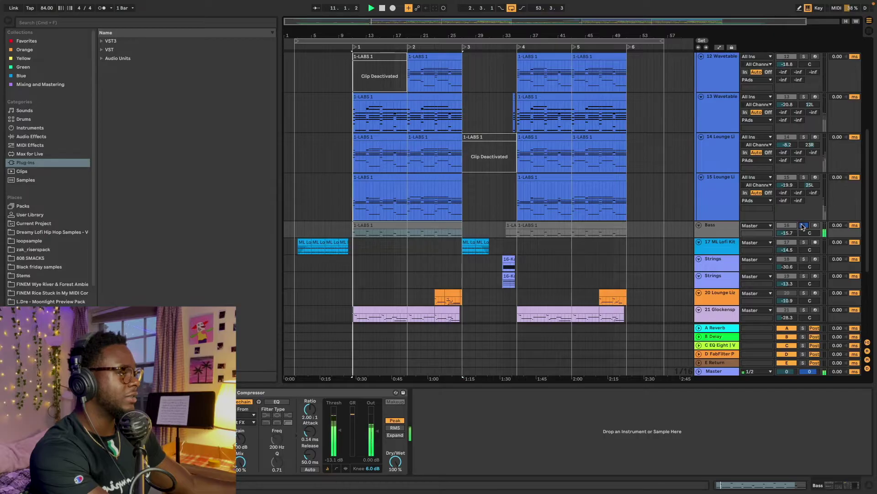
{"action": "double_click", "coordinate": [374, 226]}
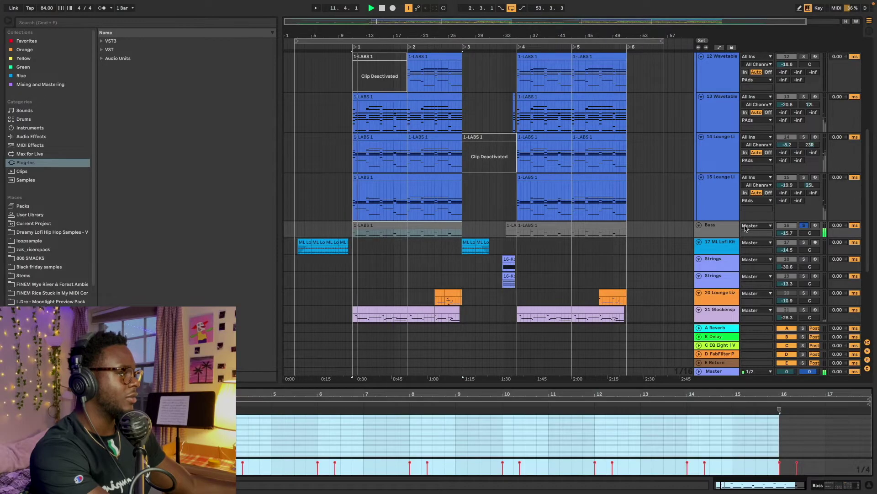
{"action": "left_click", "coordinate": [728, 229]}
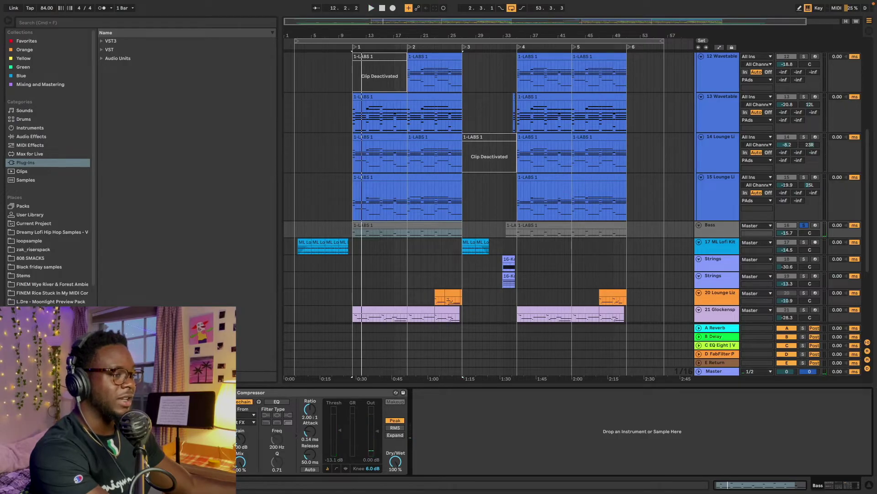
Show automation, enlarge the Bass track, and play from its first clip to examine the Auto Pan Amount curve
{"action": "key", "text": "a"}
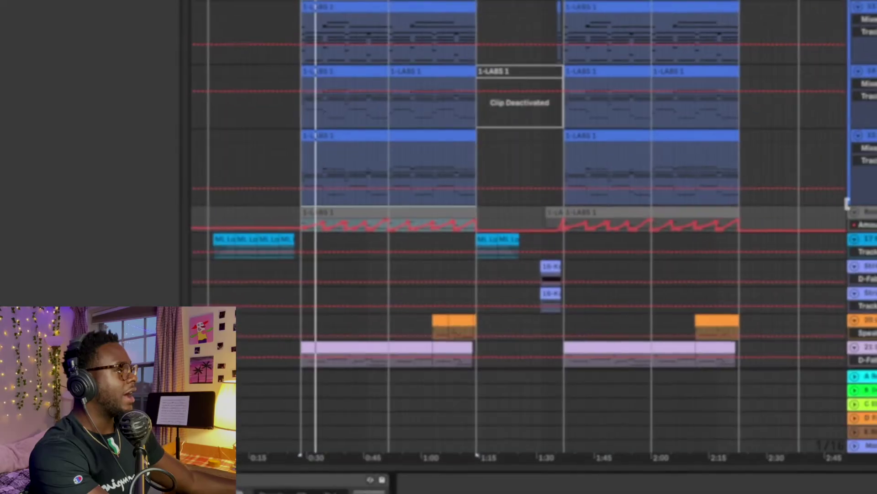
{"action": "left_click_drag", "start_coordinate": [871, 257], "coordinate": [871, 336]}
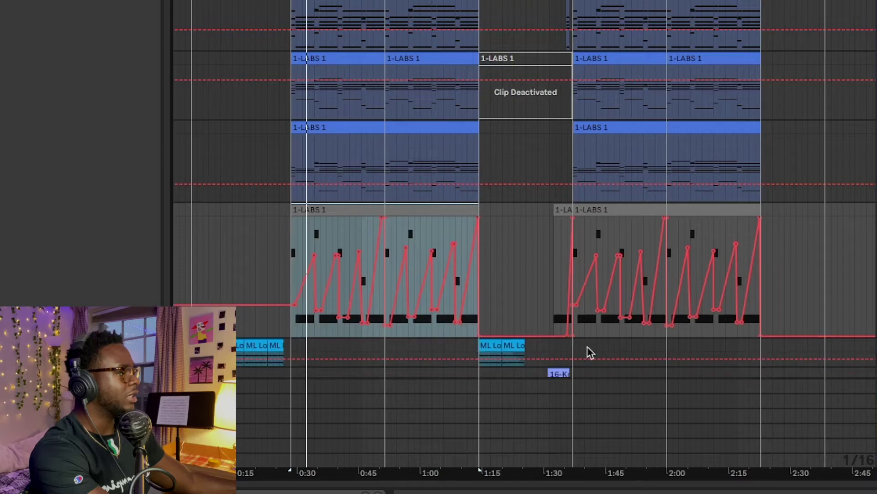
{"action": "left_click", "coordinate": [293, 264]}
{"action": "key", "text": "space"}
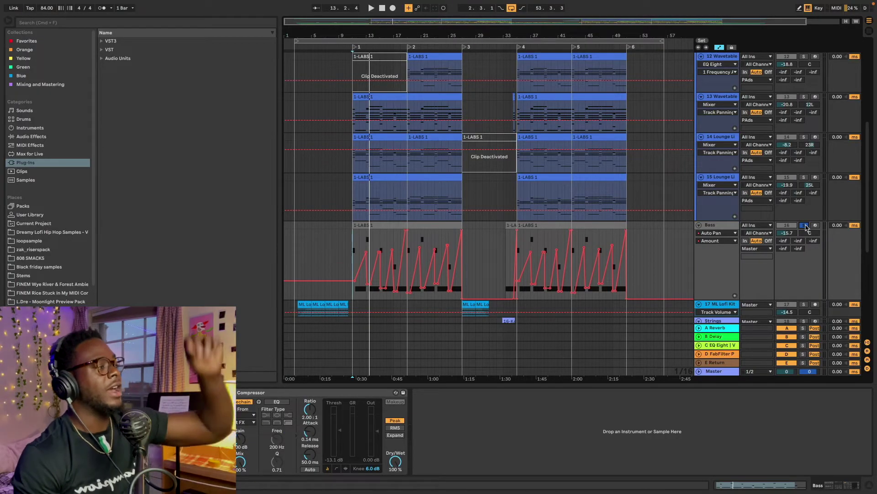
Hide the automation and play the first ML Lofi Kitchen Shaker Loop clip on track 17
{"action": "scroll", "coordinate": [348, 252], "scroll_direction": "down", "scroll_amount": 3}
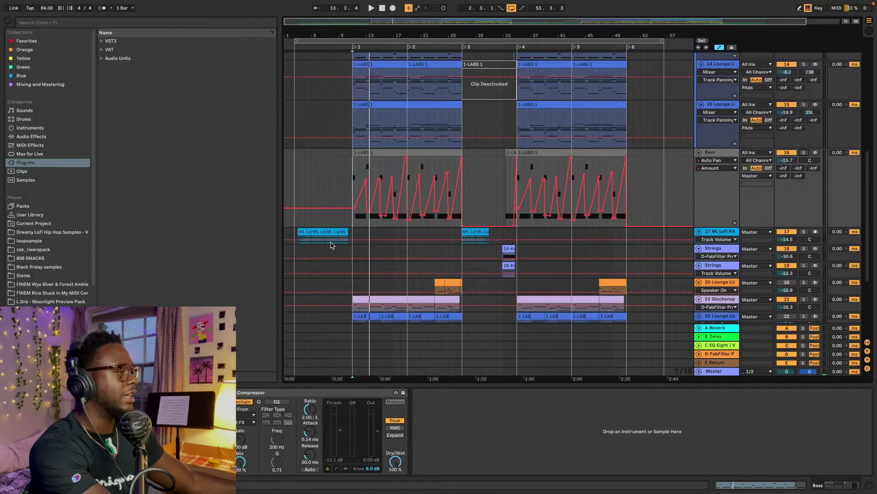
{"action": "left_click", "coordinate": [337, 195]}
{"action": "key", "text": "space"}
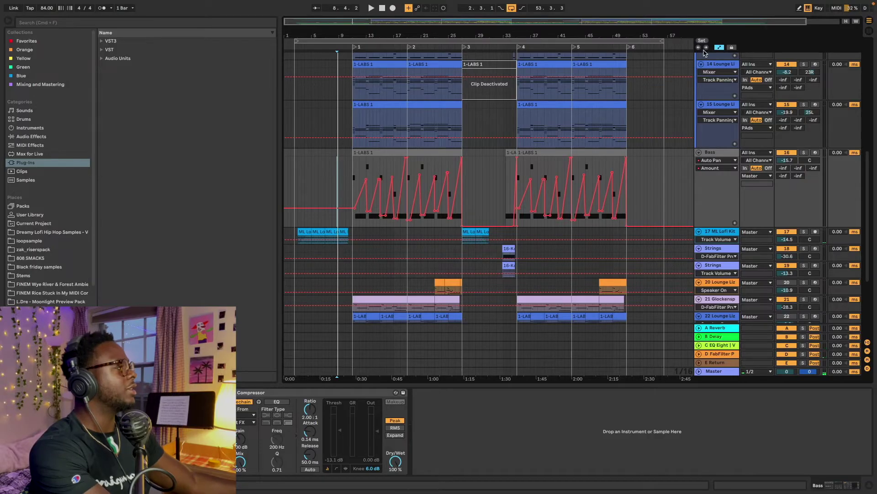
{"action": "key", "text": "a"}
{"action": "left_click", "coordinate": [304, 232]}
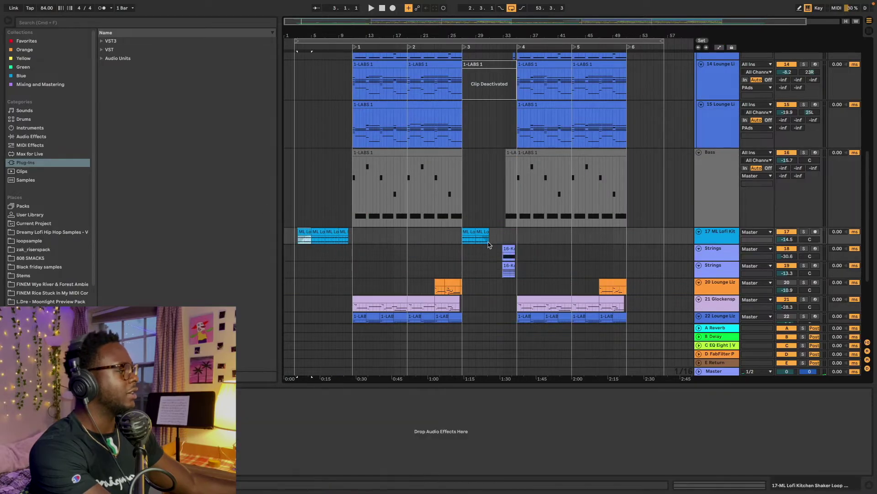
{"action": "scroll", "coordinate": [490, 251], "scroll_direction": "down", "scroll_amount": 5}
{"action": "key", "text": "space"}
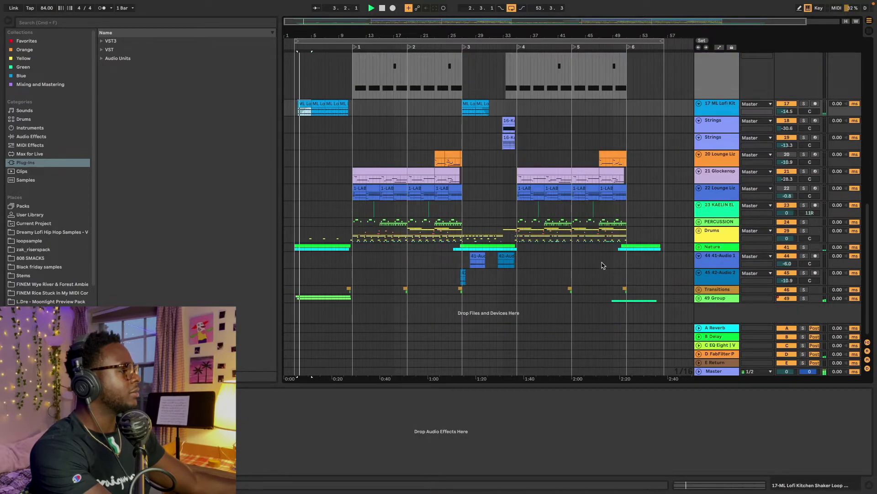
Solo the 49 Group during playback, and show the tracks inside the Nature group
{"action": "left_click", "coordinate": [804, 298]}
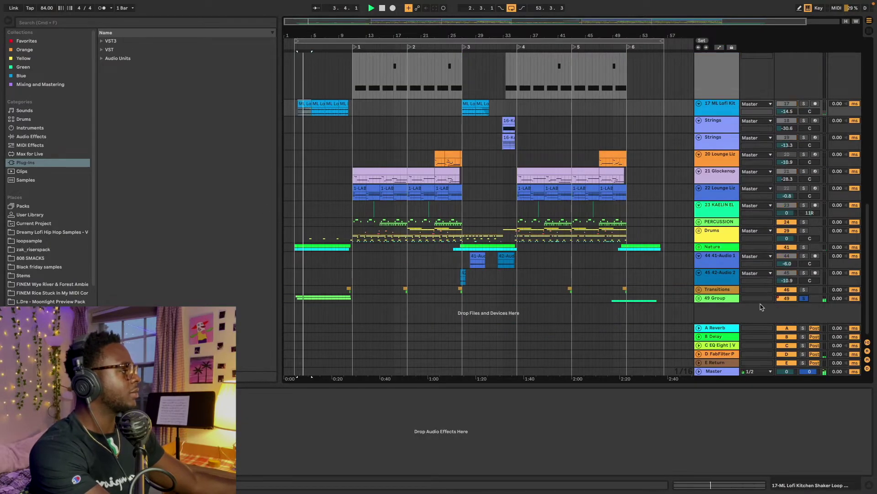
{"action": "left_click", "coordinate": [699, 299]}
{"action": "scroll", "coordinate": [625, 259], "scroll_direction": "down", "scroll_amount": 5}
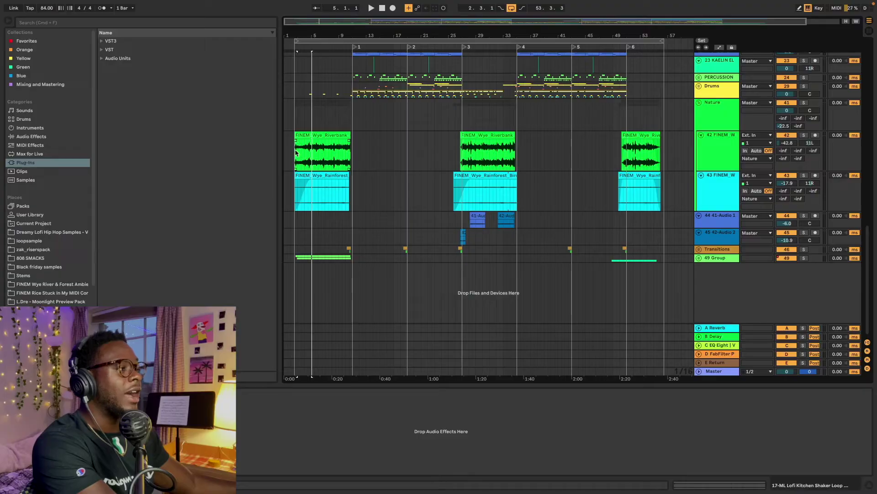
Audition the Nature group soloed from the start of the first Riverbank clip, and unsolo it
{"action": "left_click", "coordinate": [295, 156]}
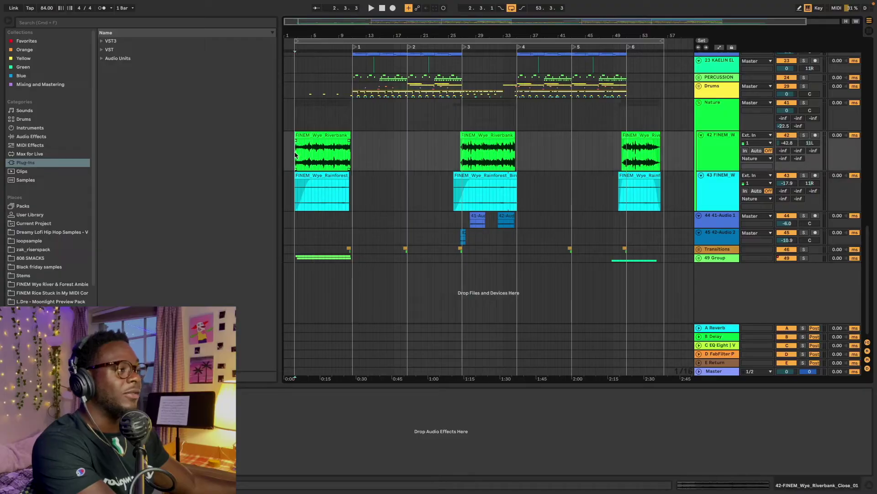
{"action": "left_click", "coordinate": [804, 103]}
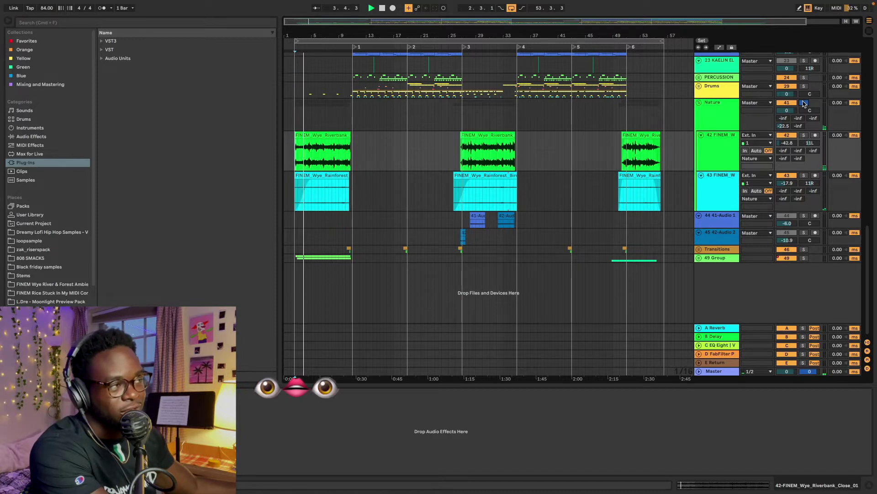
{"action": "left_click", "coordinate": [804, 103]}
Audition track 17's shaker loop soloed from its second clip, and unsolo the track
{"action": "scroll", "coordinate": [452, 223], "scroll_direction": "up", "scroll_amount": 5}
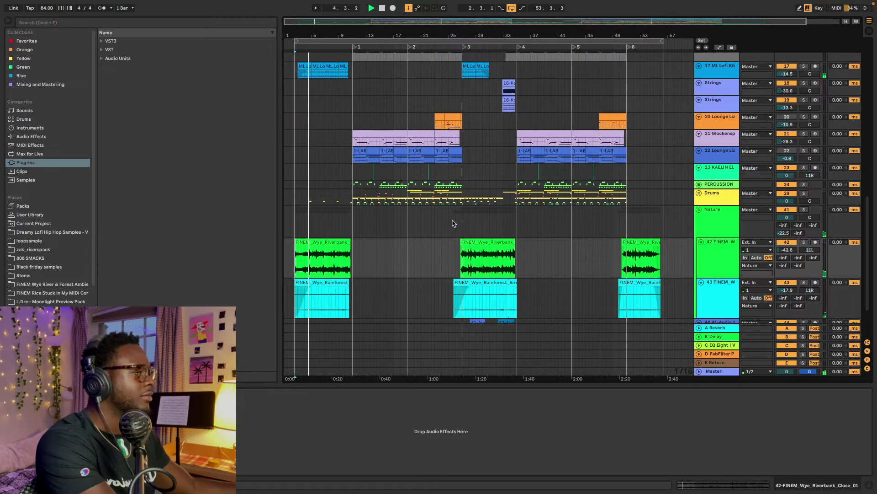
{"action": "scroll", "coordinate": [461, 227], "scroll_direction": "up", "scroll_amount": 8}
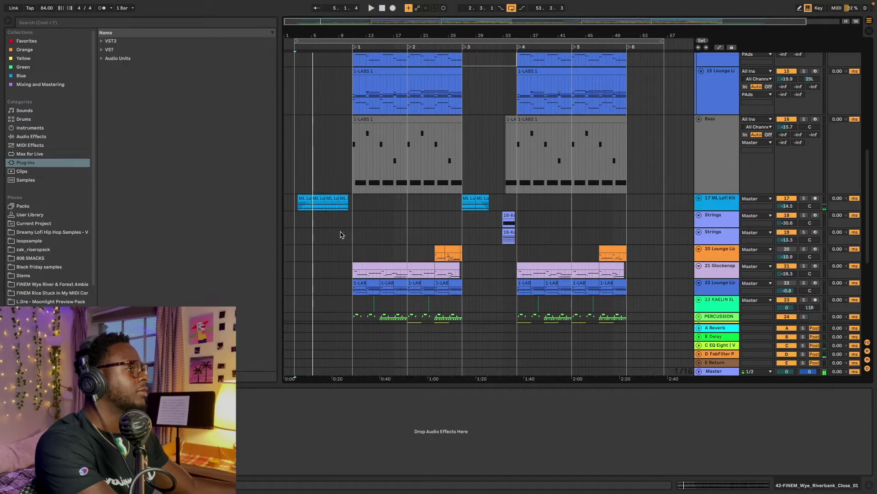
{"action": "left_click", "coordinate": [314, 209]}
{"action": "left_click", "coordinate": [805, 199]}
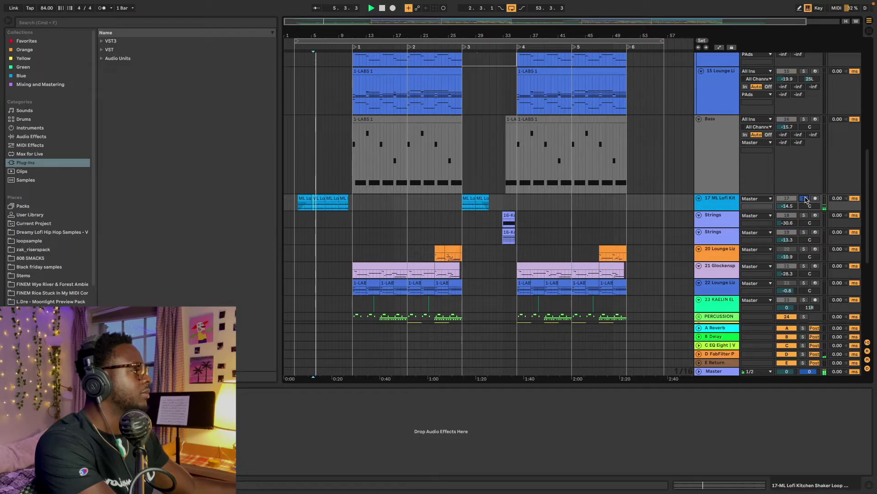
{"action": "left_click", "coordinate": [805, 198]}
{"action": "scroll", "coordinate": [474, 208], "scroll_direction": "up", "scroll_amount": 5}
{"action": "scroll", "coordinate": [474, 208], "scroll_direction": "down", "scroll_amount": 7}
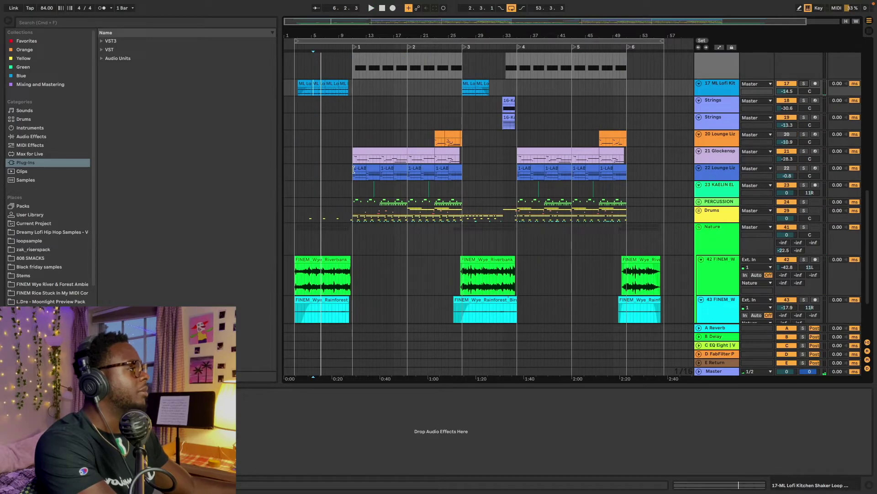
Play from bar 11, audition track 21 Glockenspiel in solo with its devices shown, and unsolo it
{"action": "left_click", "coordinate": [353, 164]}
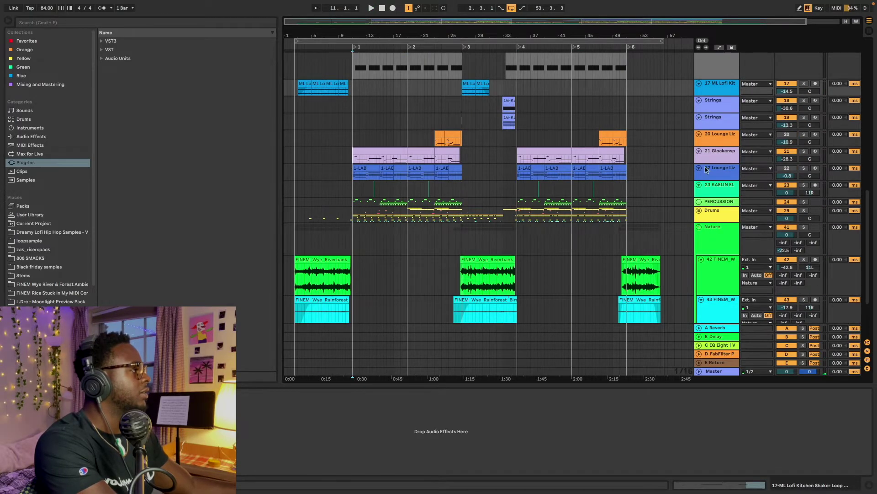
{"action": "left_click", "coordinate": [720, 155]}
{"action": "key", "text": "space"}
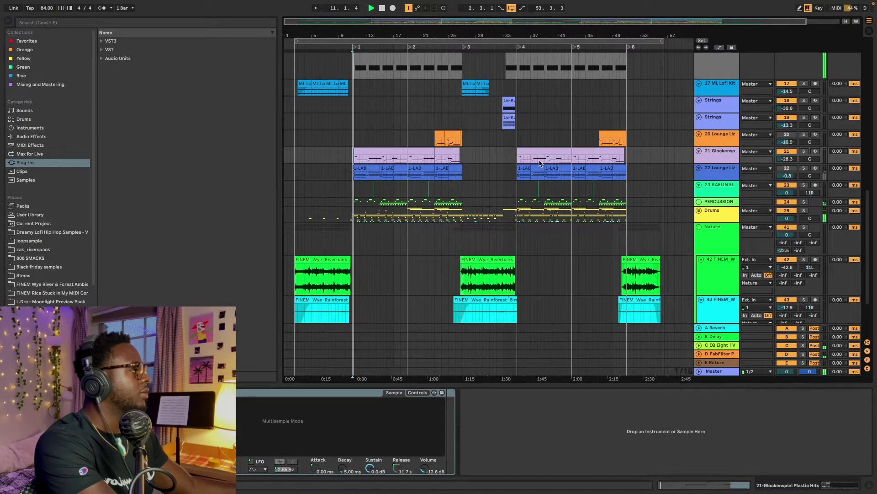
{"action": "left_click", "coordinate": [804, 152]}
{"action": "left_click", "coordinate": [727, 152]}
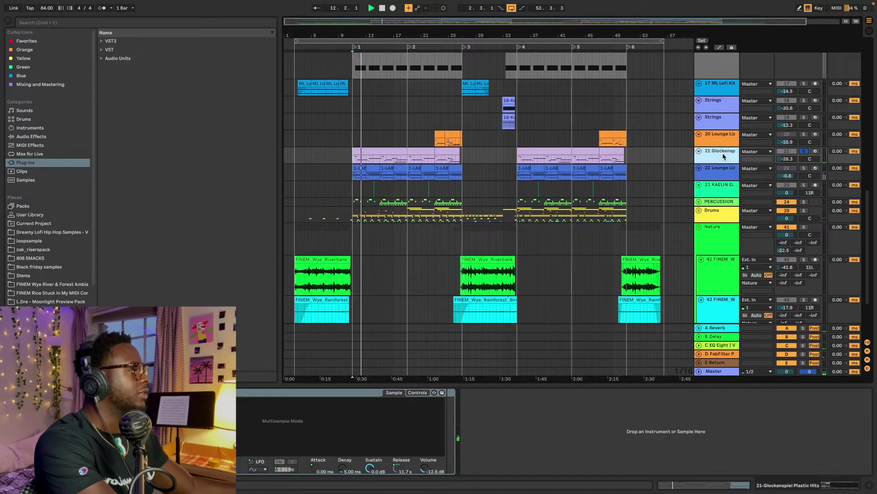
{"action": "left_click", "coordinate": [804, 152]}
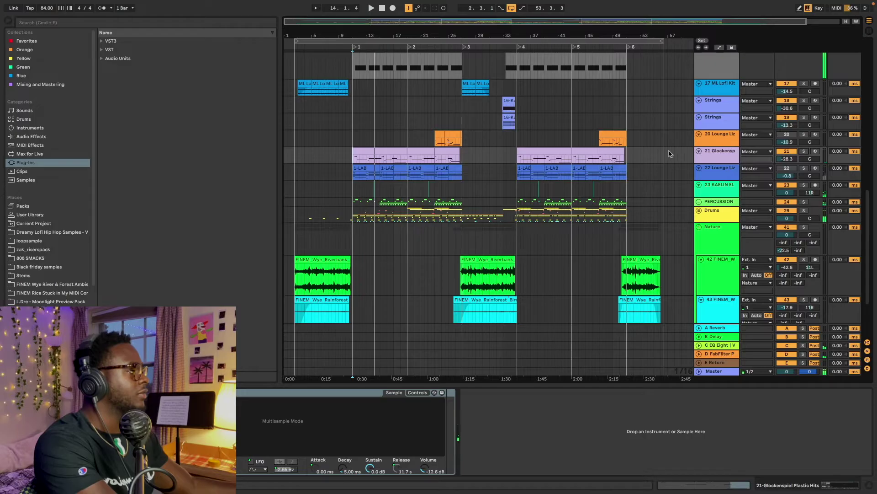
Examine the first Glockenspiel clip's notes in an enlarged note editor, and review the pad tracks above it
{"action": "left_click", "coordinate": [364, 153]}
{"action": "left_click_drag", "start_coordinate": [368, 387], "coordinate": [368, 225]}
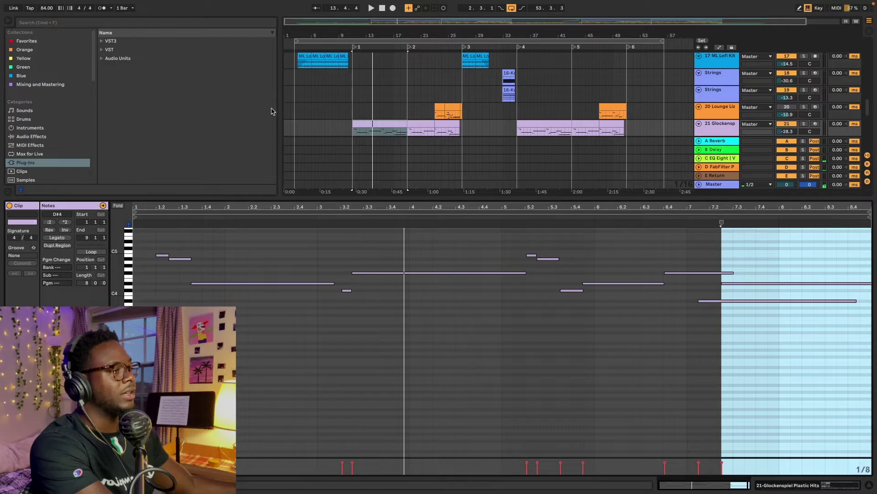
{"action": "left_click", "coordinate": [287, 114]}
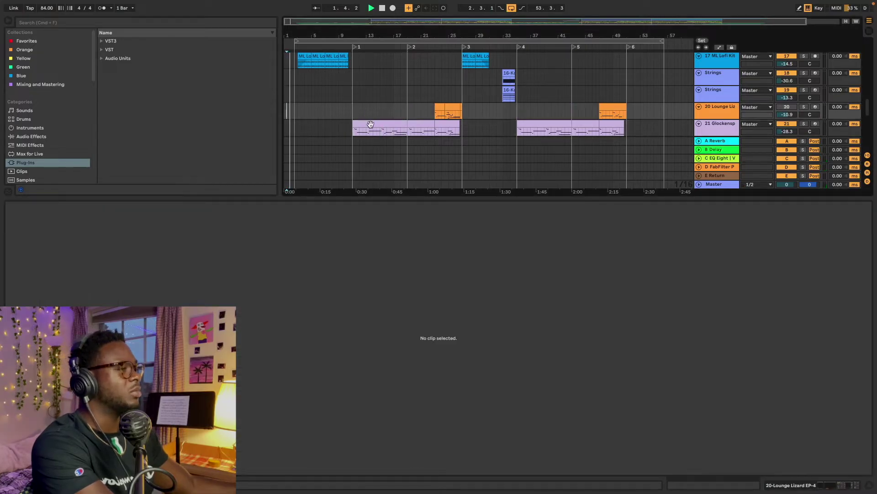
{"action": "left_click", "coordinate": [370, 124]}
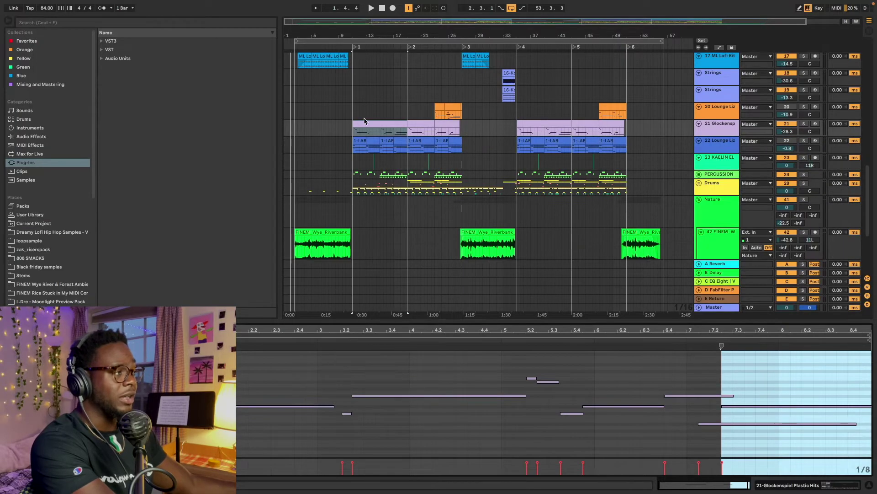
{"action": "scroll", "coordinate": [413, 151], "scroll_direction": "up", "scroll_amount": 10}
{"action": "scroll", "coordinate": [414, 151], "scroll_direction": "up", "scroll_amount": 5}
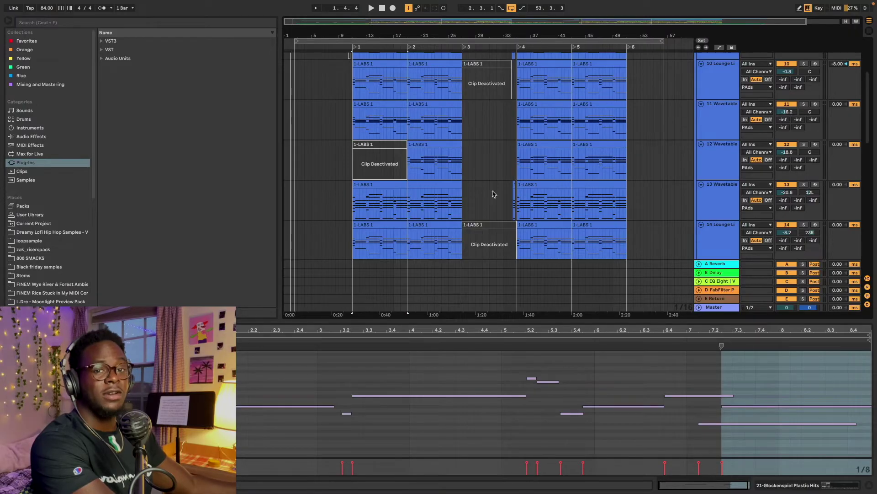
Fold the Nature group and unfold the Drums group to show its ride and tom tracks
{"action": "scroll", "coordinate": [386, 183], "scroll_direction": "down", "scroll_amount": 10}
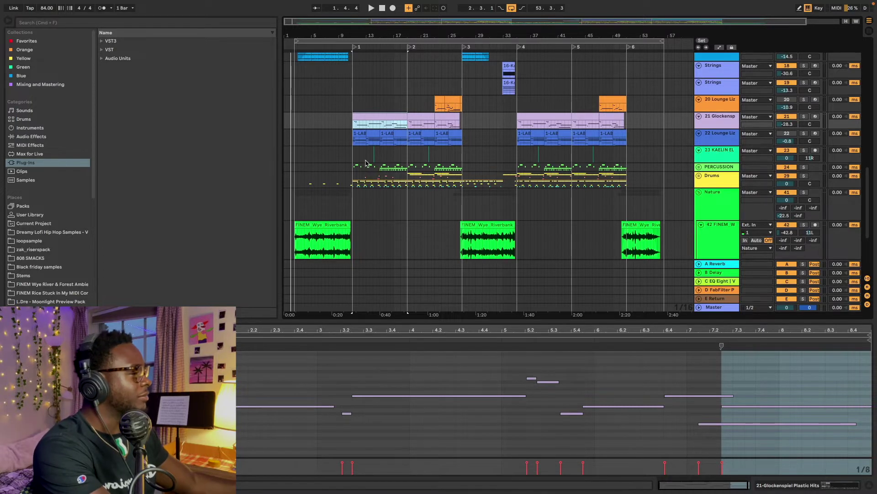
{"action": "scroll", "coordinate": [520, 146], "scroll_direction": "down", "scroll_amount": 4}
{"action": "left_click", "coordinate": [699, 125]}
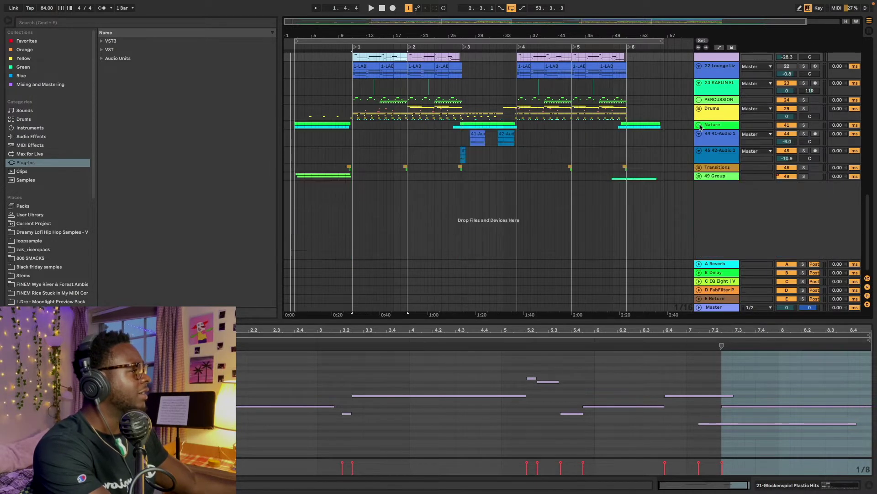
{"action": "left_click", "coordinate": [699, 109]}
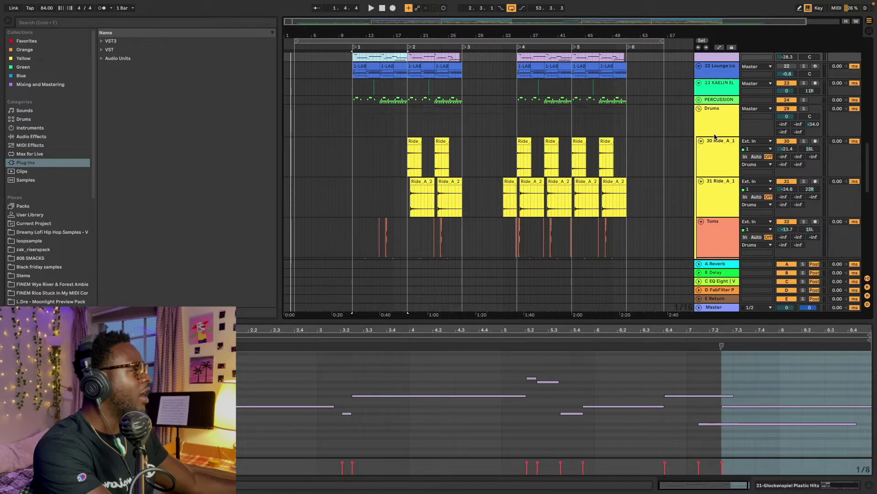
Fold the Drums group, look through the tracks inside the PERCUSSION group, and fold that group again
{"action": "scroll", "coordinate": [704, 137], "scroll_direction": "up", "scroll_amount": 3}
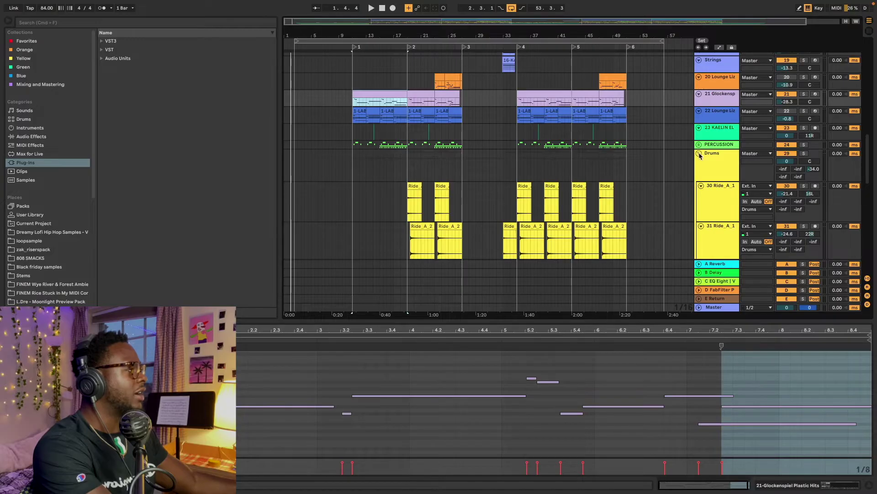
{"action": "left_click", "coordinate": [699, 154]}
{"action": "left_click", "coordinate": [699, 146]}
{"action": "scroll", "coordinate": [686, 158], "scroll_direction": "down", "scroll_amount": 5}
{"action": "scroll", "coordinate": [686, 158], "scroll_direction": "up", "scroll_amount": 5}
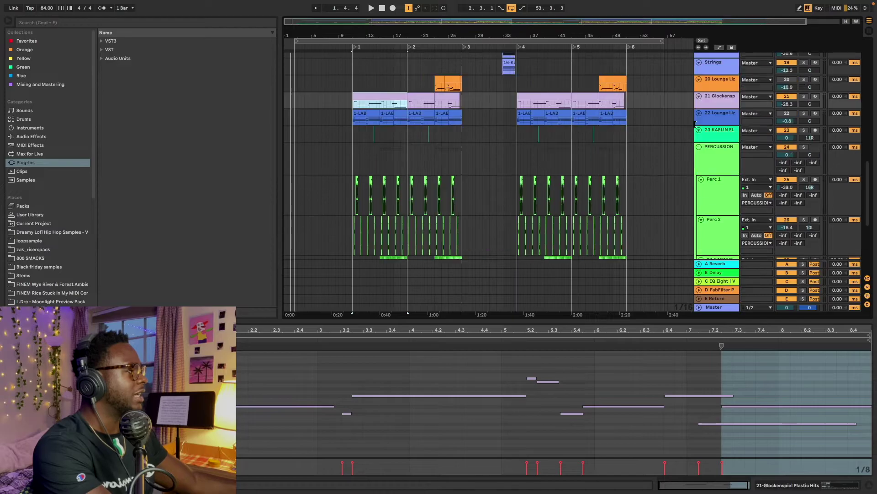
{"action": "left_click", "coordinate": [698, 146]}
Unfold the Drums group and look through its ride, toms, fills and hats tracks
{"action": "left_click", "coordinate": [699, 156]}
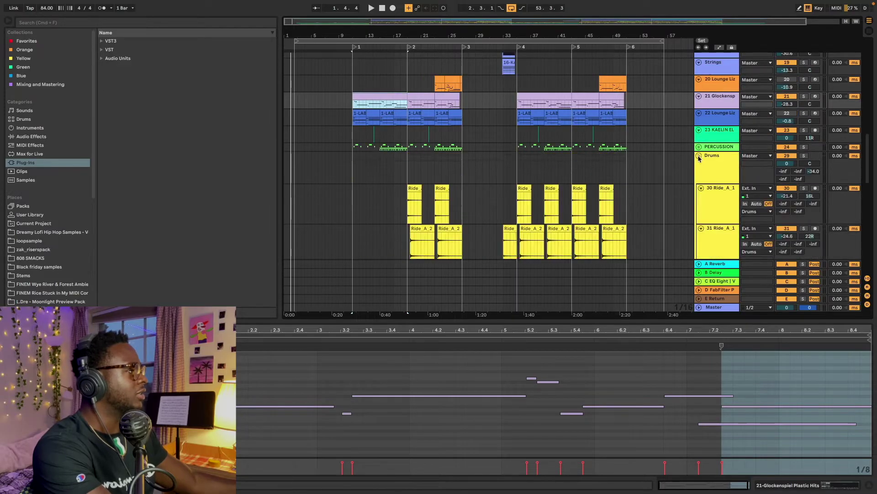
{"action": "scroll", "coordinate": [694, 169], "scroll_direction": "down", "scroll_amount": 5}
{"action": "scroll", "coordinate": [692, 169], "scroll_direction": "up", "scroll_amount": 2}
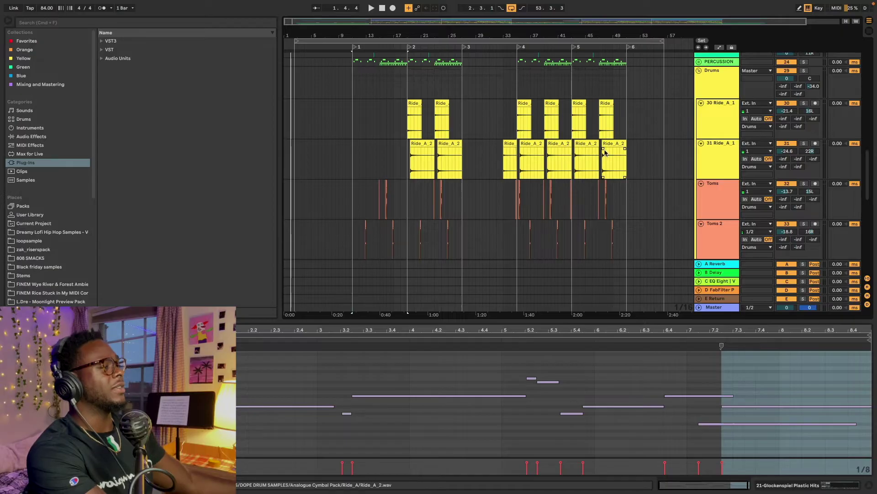
{"action": "scroll", "coordinate": [613, 144], "scroll_direction": "down", "scroll_amount": 7}
{"action": "scroll", "coordinate": [490, 157], "scroll_direction": "up", "scroll_amount": 5}
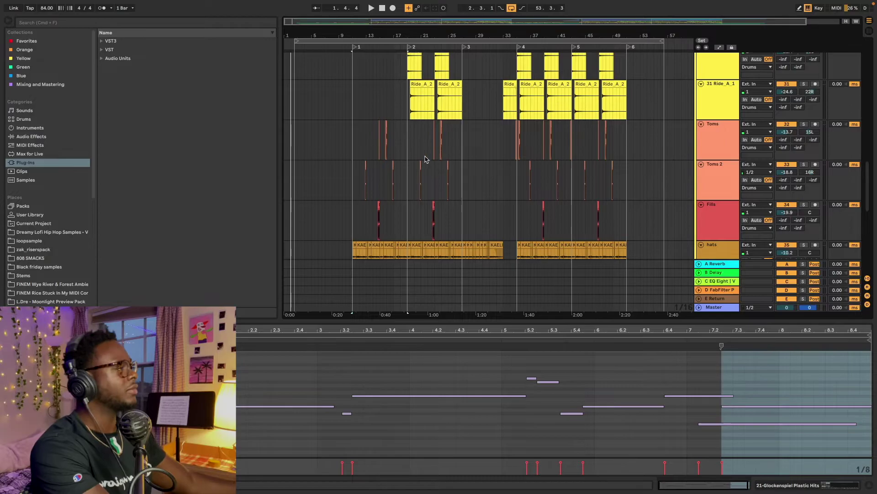
Look through the ride, toms, fills, hats and snare tracks around bars 11 to 27, and the sample pack folders in the browser
{"action": "scroll", "coordinate": [424, 146], "scroll_direction": "up", "scroll_amount": 3}
{"action": "left_click_drag", "start_coordinate": [357, 22], "coordinate": [356, 59]}
{"action": "scroll", "coordinate": [38, 230], "scroll_direction": "down", "scroll_amount": 3}
{"action": "scroll", "coordinate": [38, 230], "scroll_direction": "down", "scroll_amount": 7}
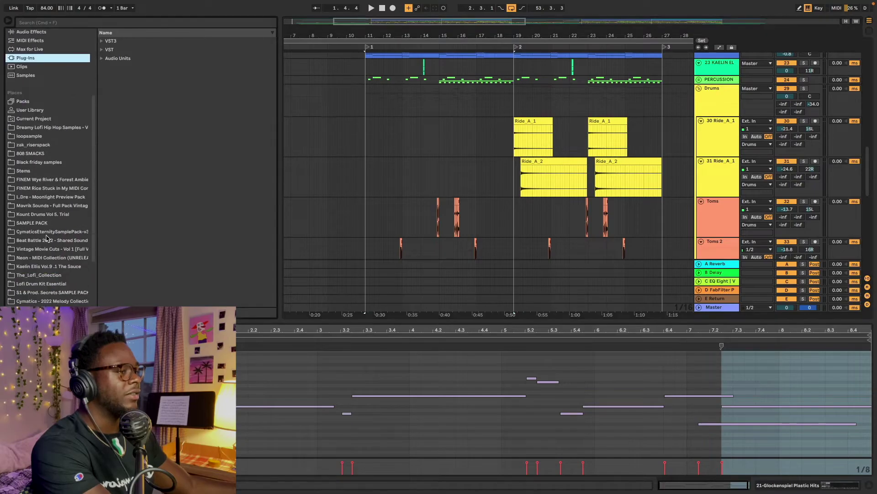
{"action": "scroll", "coordinate": [54, 270], "scroll_direction": "down", "scroll_amount": 2}
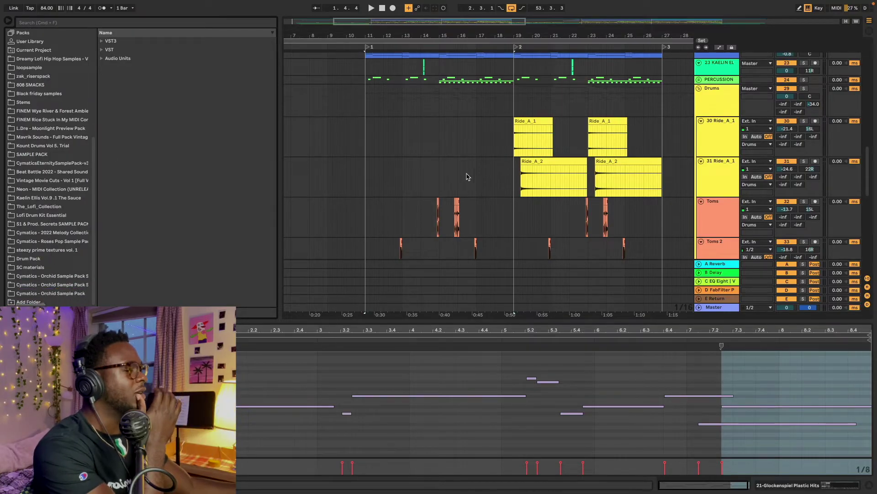
{"action": "scroll", "coordinate": [466, 177], "scroll_direction": "down", "scroll_amount": 2}
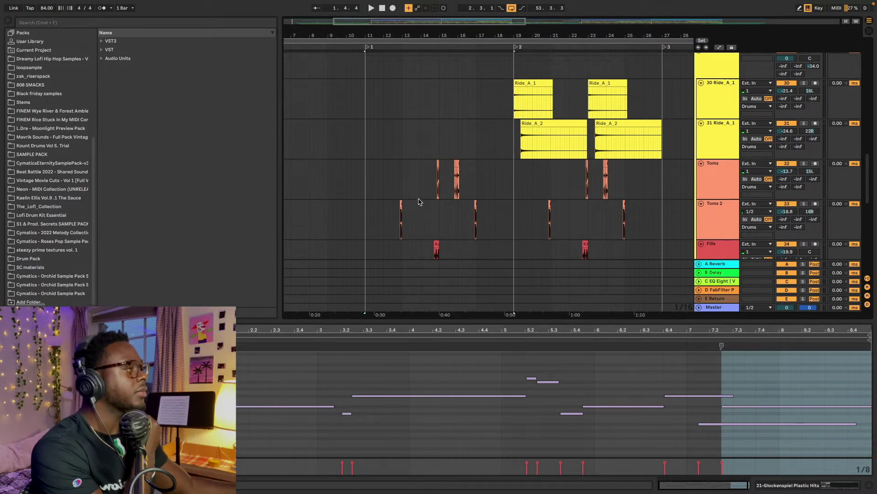
{"action": "scroll", "coordinate": [423, 197], "scroll_direction": "down", "scroll_amount": 4}
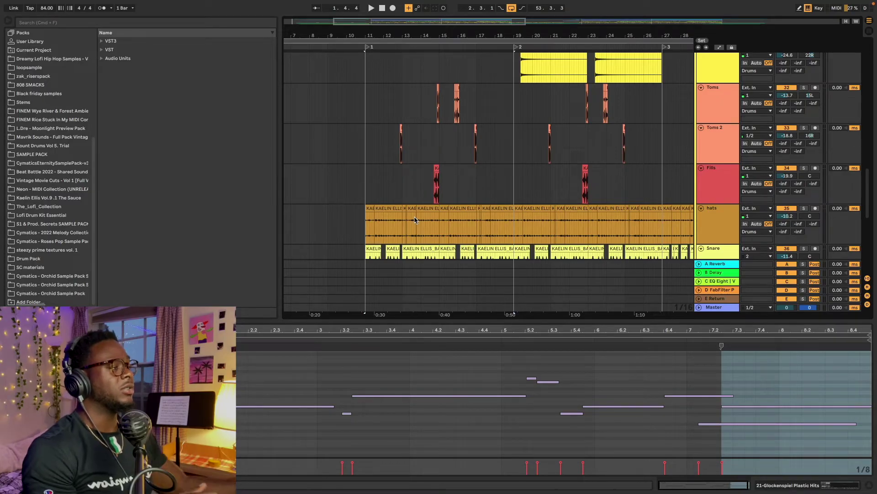
Solo the hats track and play it from bar 11, with the opening bars of its clips shown enlarged
{"action": "left_click", "coordinate": [366, 224]}
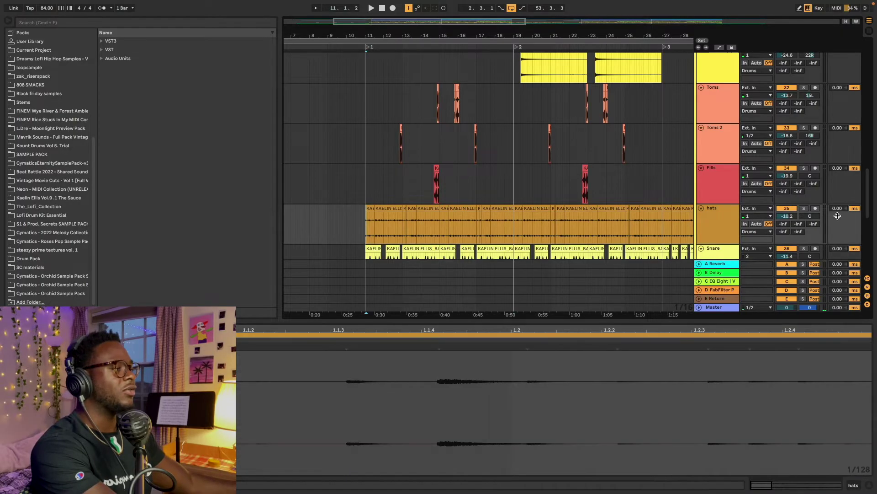
{"action": "left_click", "coordinate": [805, 208]}
{"action": "key", "text": "space"}
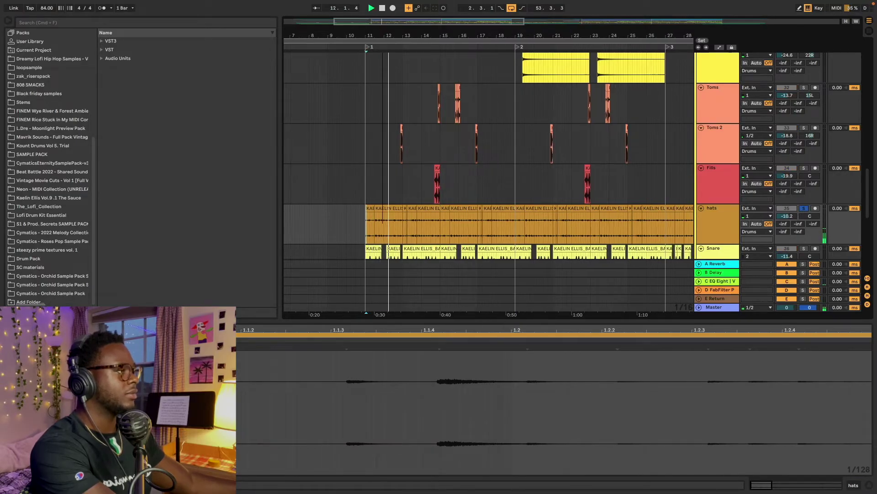
{"action": "key", "text": "plus"}
{"action": "key", "text": "plus"}
{"action": "scroll", "coordinate": [464, 129], "scroll_direction": "left", "scroll_amount": 2}
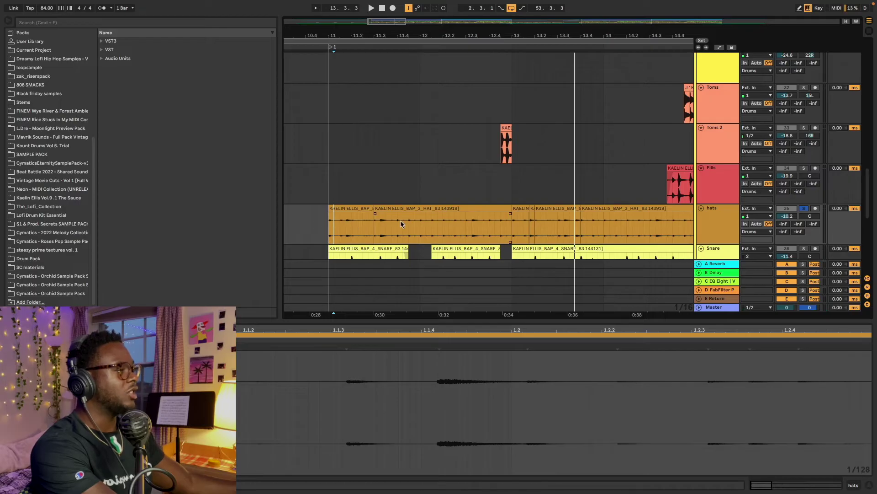
Highlight the hats slices from bar 11 to about 13.4, and replay the soloed hats from bar 11
{"action": "left_click_drag", "start_coordinate": [327, 228], "coordinate": [585, 232]}
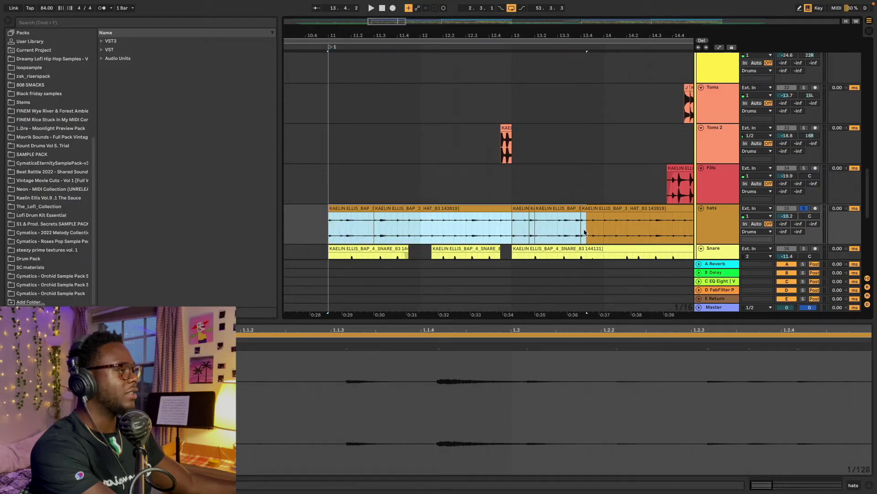
{"action": "scroll", "coordinate": [579, 235], "scroll_direction": "down", "scroll_amount": 3}
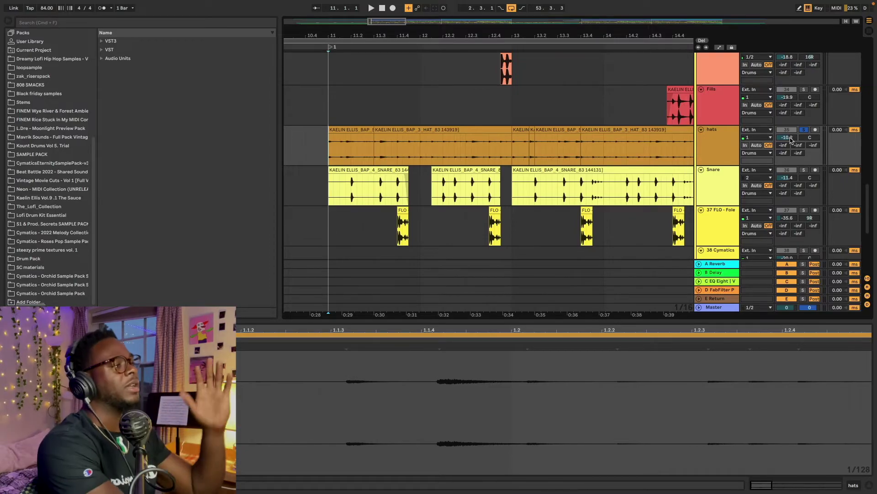
{"action": "key", "text": "space"}
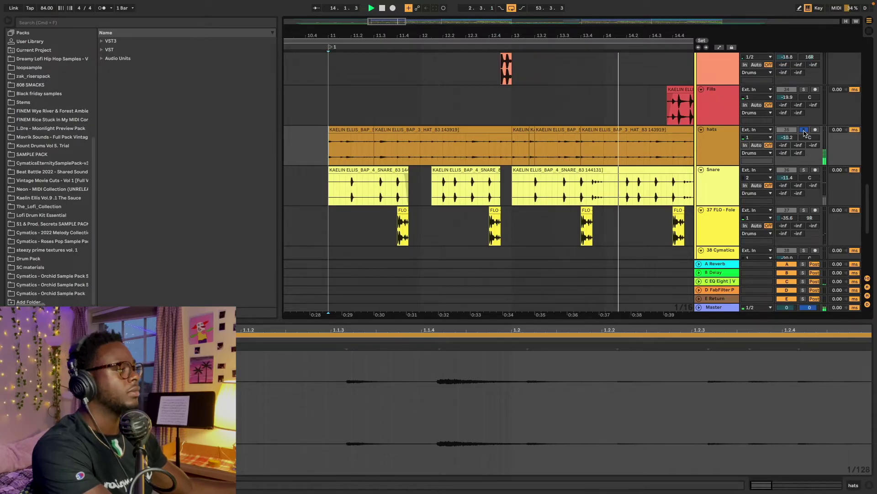
Add the Snare track to the solo and play it together with the hats from bar 11
{"action": "scroll", "coordinate": [496, 194], "scroll_direction": "up", "scroll_amount": 5}
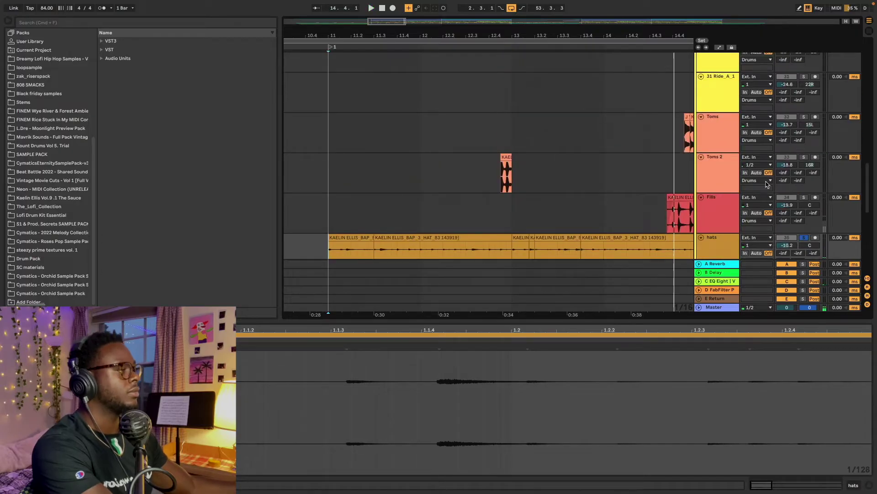
{"action": "scroll", "coordinate": [496, 194], "scroll_direction": "down", "scroll_amount": 5}
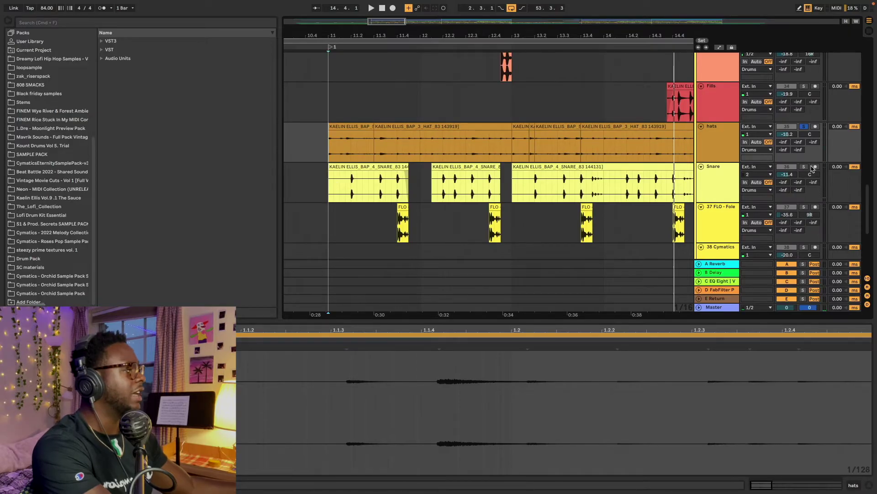
{"action": "key", "text": "space"}
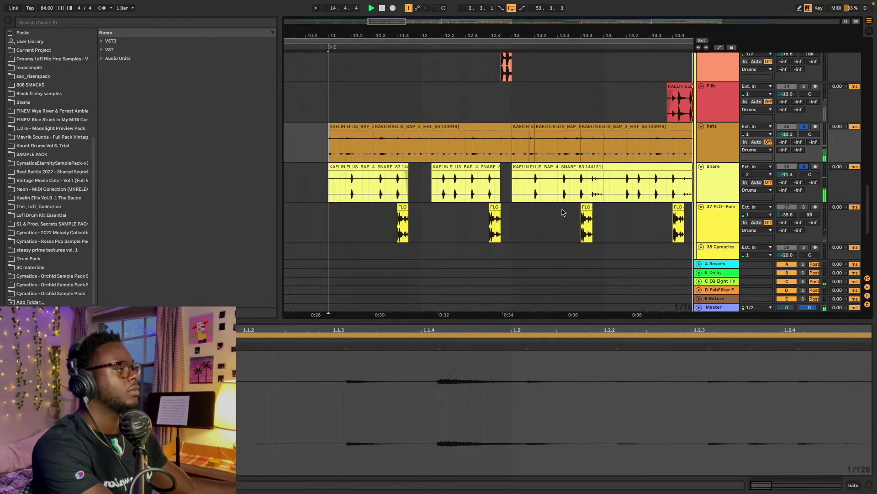
Open the first foley clip at 11.4, add its track to the solo, and play it with the hats and snare
{"action": "left_click", "coordinate": [405, 220]}
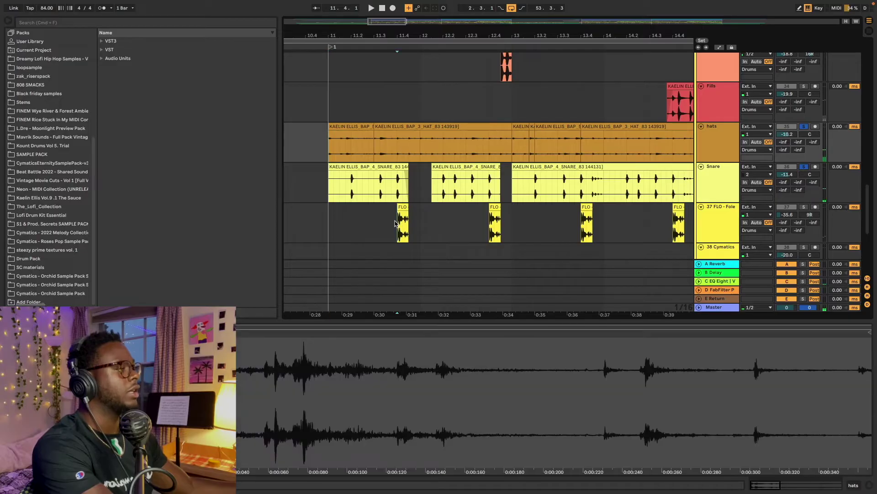
{"action": "left_click", "coordinate": [804, 207]}
{"action": "scroll", "coordinate": [594, 169], "scroll_direction": "up", "scroll_amount": 1}
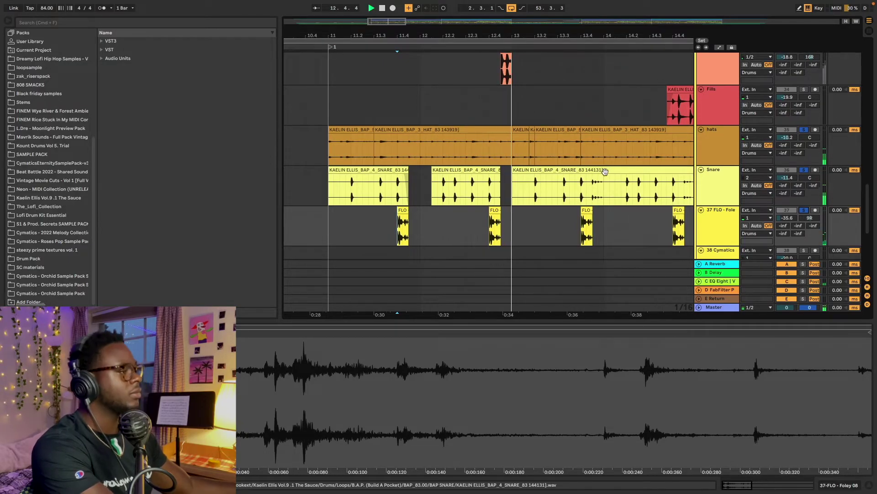
{"action": "scroll", "coordinate": [582, 186], "scroll_direction": "up", "scroll_amount": 5}
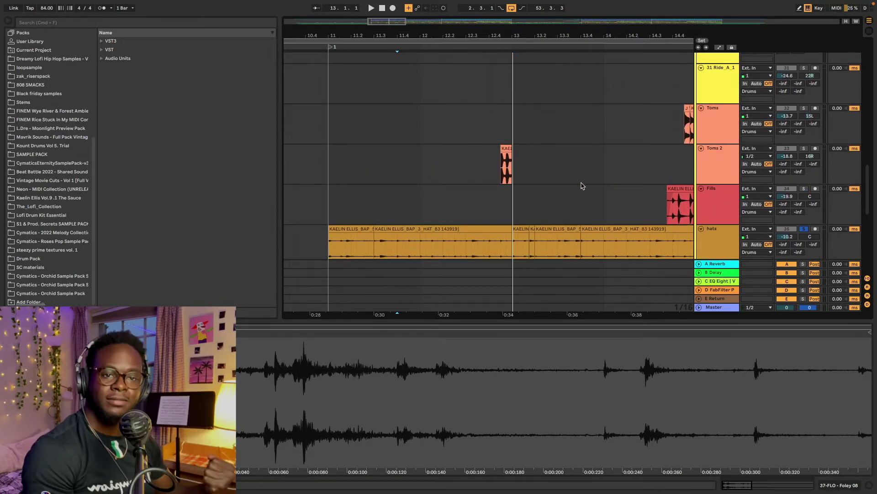
{"action": "scroll", "coordinate": [562, 182], "scroll_direction": "down", "scroll_amount": 5}
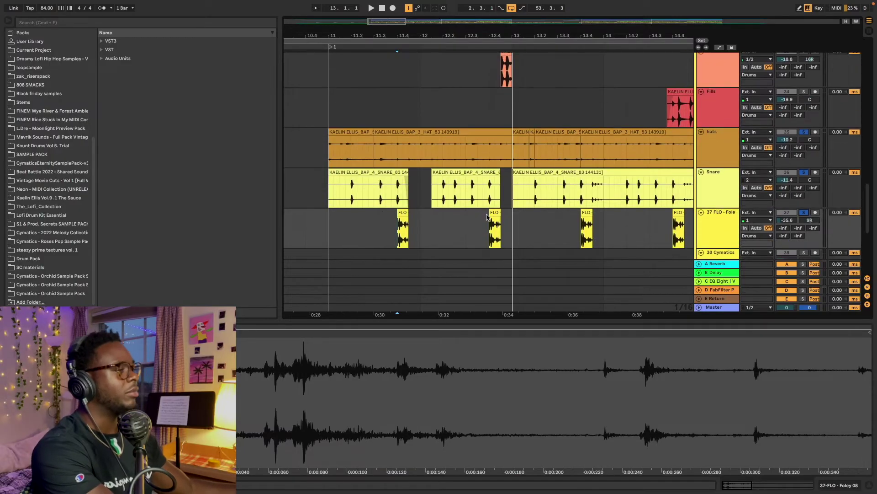
Add the clap on track 39 to the solo and play from just before its hit at 11.4
{"action": "scroll", "coordinate": [493, 221], "scroll_direction": "down", "scroll_amount": 4}
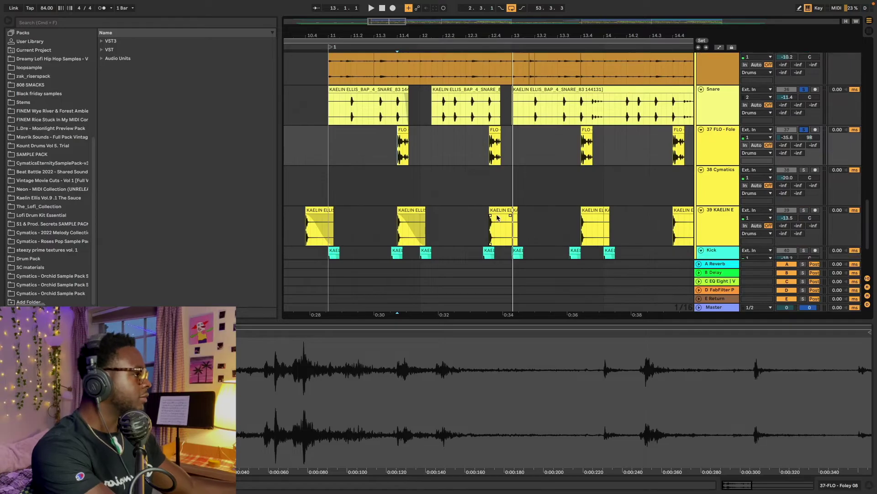
{"action": "left_click", "coordinate": [395, 226]}
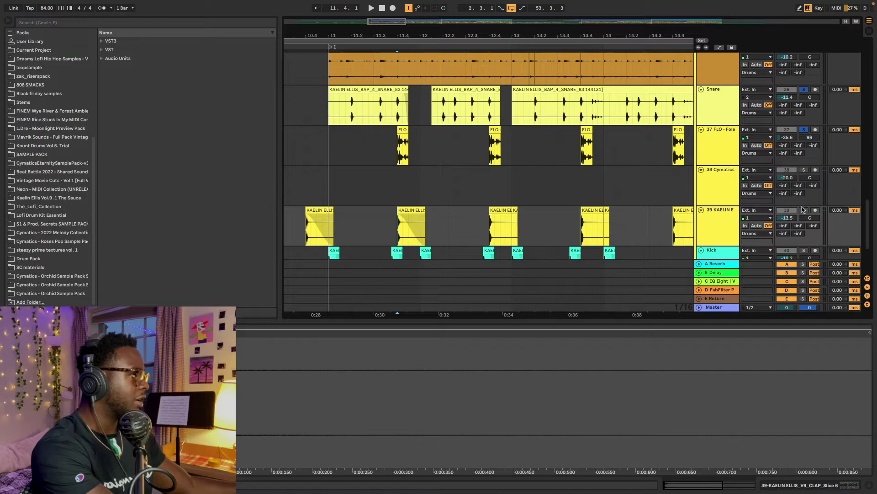
{"action": "left_click", "coordinate": [392, 234]}
{"action": "key", "text": "space"}
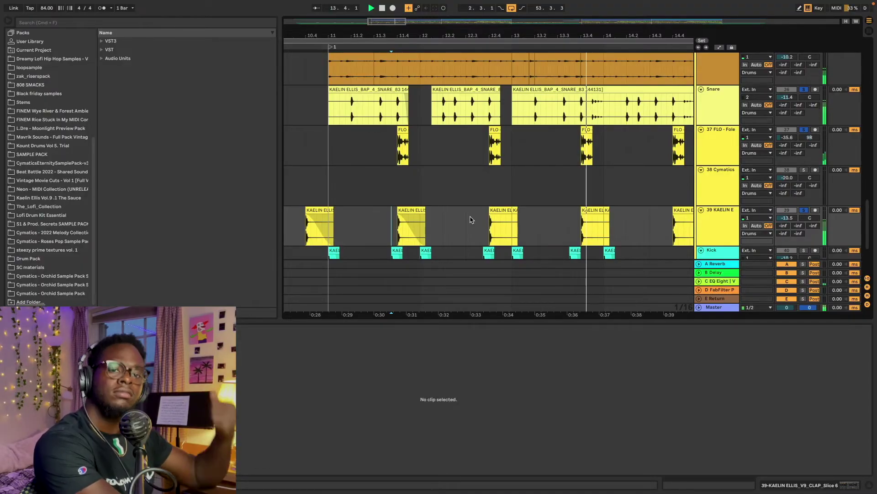
Add the Kick track to the solo, play from bar 11, and review the kick pattern up to bar 19
{"action": "scroll", "coordinate": [496, 190], "scroll_direction": "down", "scroll_amount": 4}
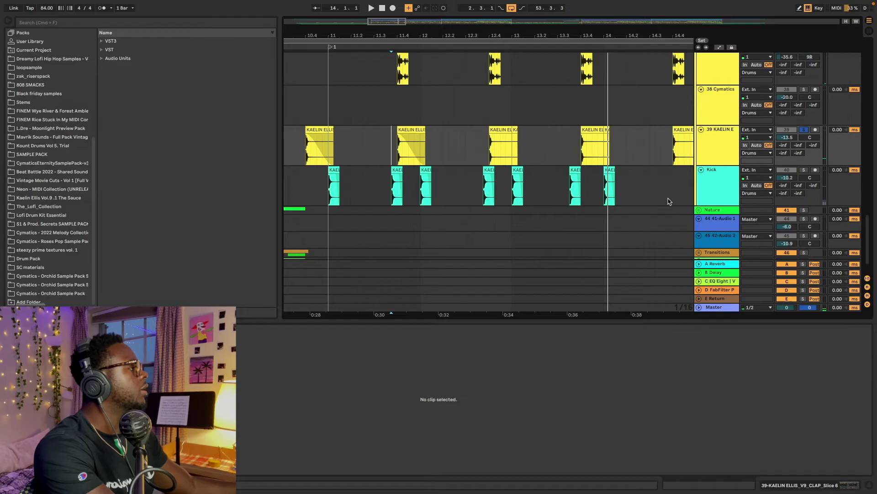
{"action": "left_click", "coordinate": [330, 191]}
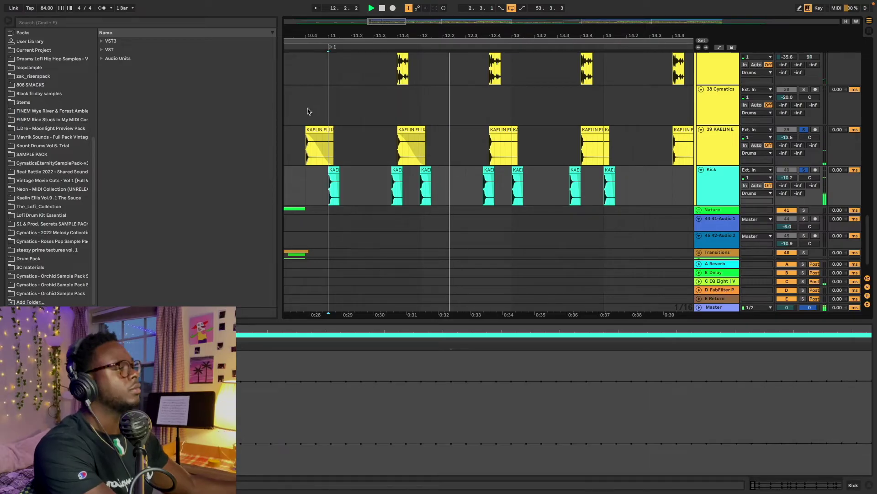
{"action": "scroll", "coordinate": [307, 111], "scroll_direction": "down", "scroll_amount": 4}
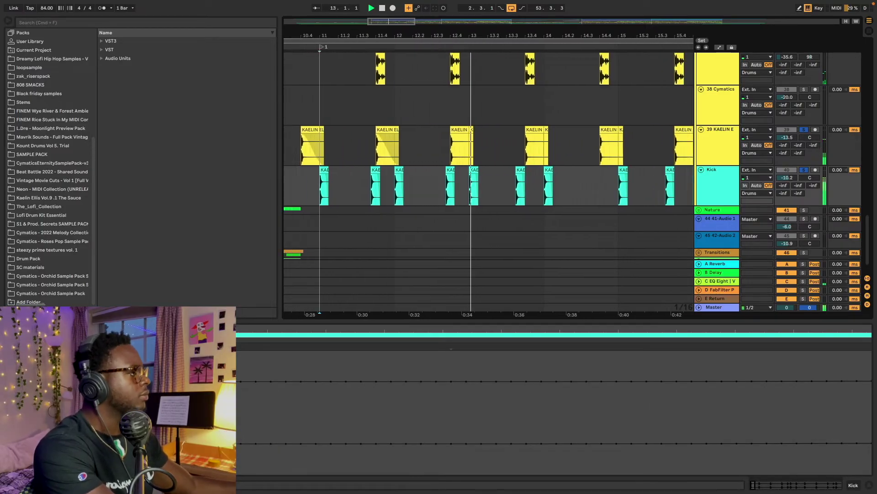
{"action": "scroll", "coordinate": [308, 111], "scroll_direction": "down", "scroll_amount": 3}
{"action": "scroll", "coordinate": [549, 213], "scroll_direction": "up", "scroll_amount": 1}
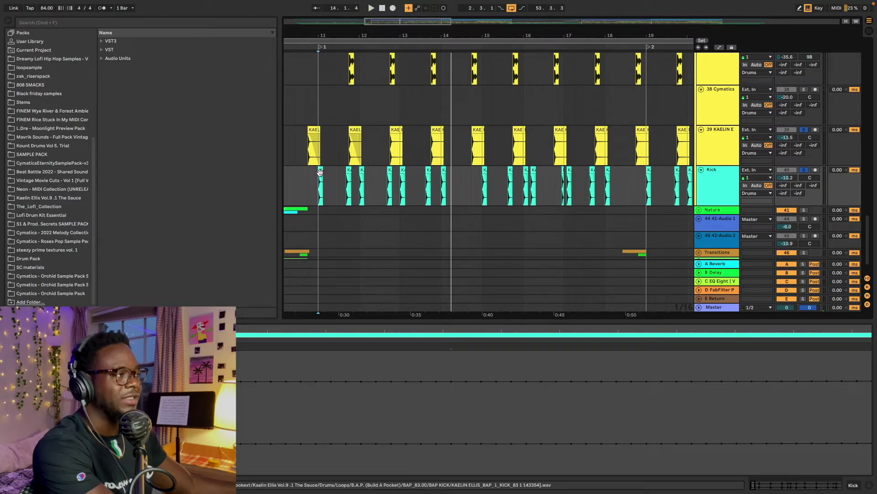
Add the Fills track to the solo and play from shortly before its first clip near bar 14.4
{"action": "scroll", "coordinate": [490, 183], "scroll_direction": "up", "scroll_amount": 10}
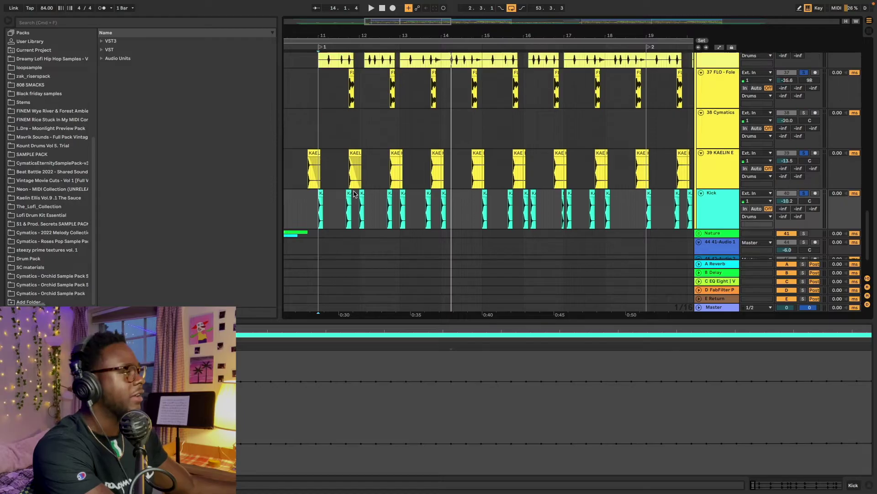
{"action": "left_click", "coordinate": [467, 181]}
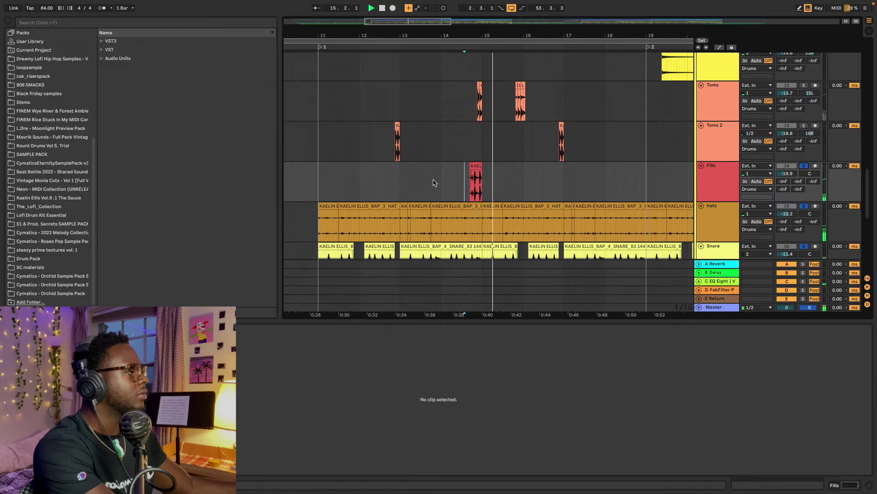
{"action": "left_click", "coordinate": [451, 181]}
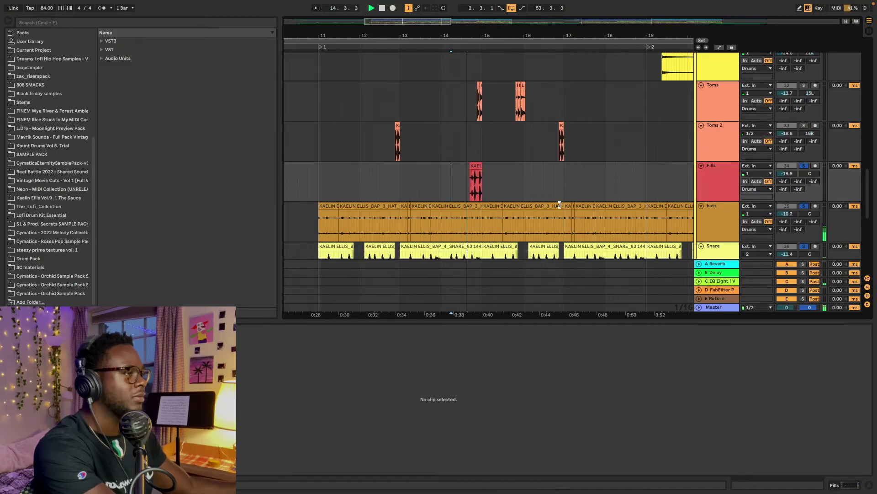
Add both toms tracks to the solo and play from just before the first Toms 2 hit, following the drum tracks
{"action": "left_click", "coordinate": [393, 148]}
{"action": "scroll", "coordinate": [805, 155], "scroll_direction": "up", "scroll_amount": 1}
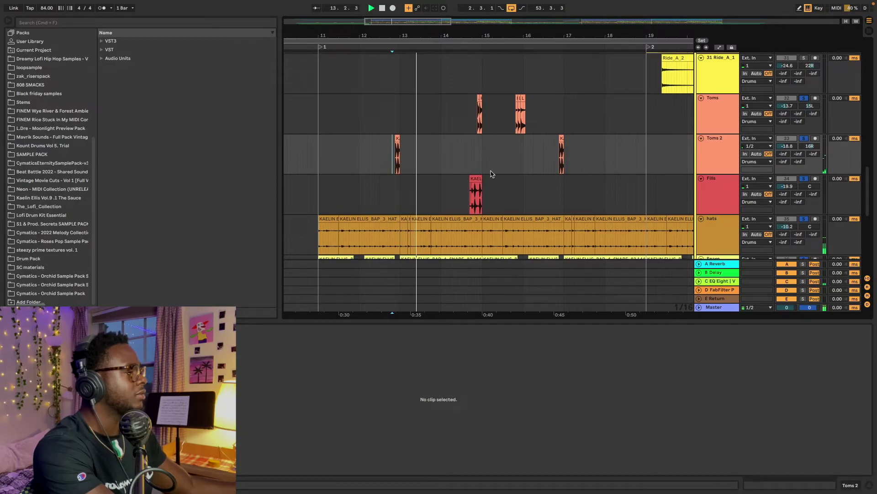
{"action": "scroll", "coordinate": [491, 172], "scroll_direction": "down", "scroll_amount": 3}
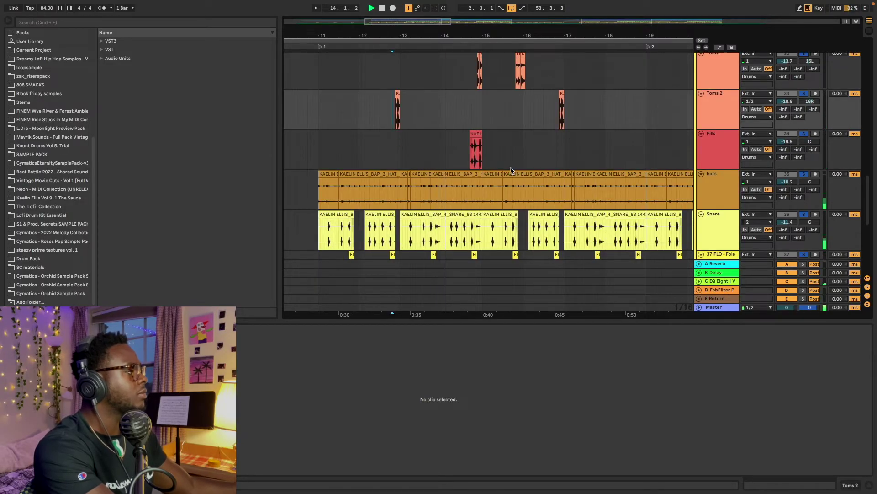
{"action": "scroll", "coordinate": [511, 170], "scroll_direction": "up", "scroll_amount": 5}
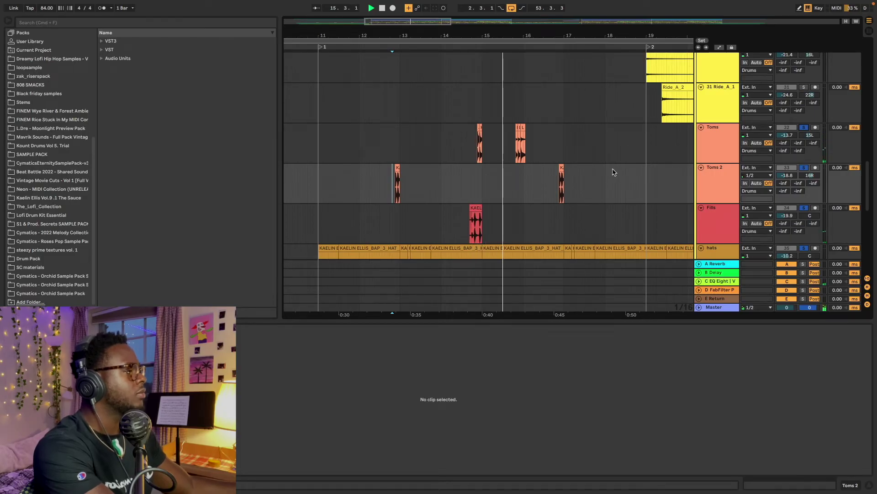
{"action": "scroll", "coordinate": [616, 172], "scroll_direction": "down", "scroll_amount": 2}
{"action": "scroll", "coordinate": [628, 173], "scroll_direction": "down", "scroll_amount": 3}
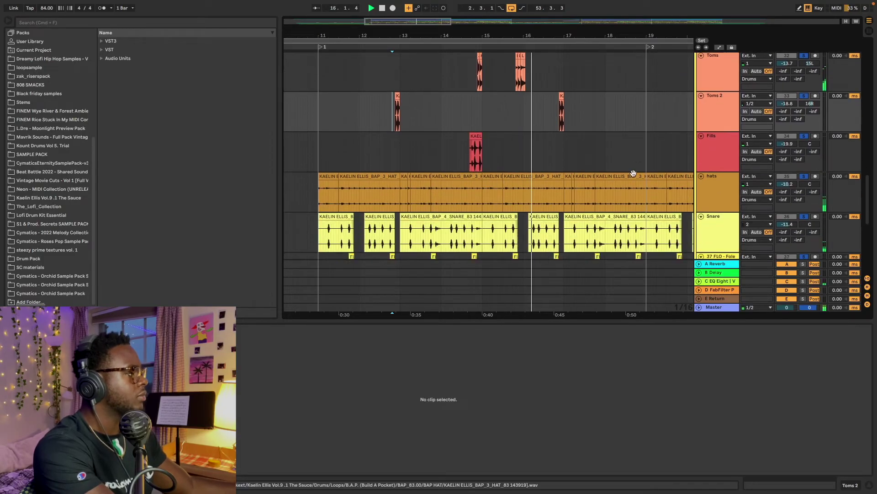
{"action": "scroll", "coordinate": [633, 173], "scroll_direction": "down", "scroll_amount": 2}
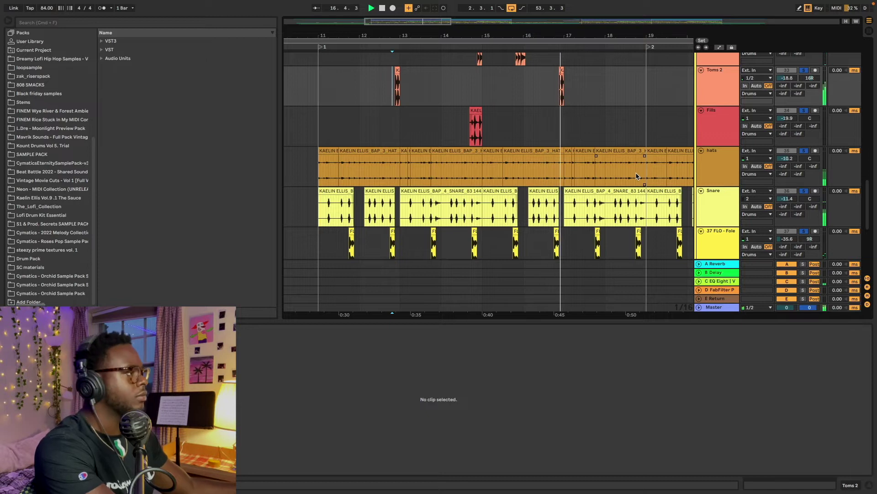
Solo the whole Drums group and play from bar 19, where the first Ride_A_1 clip begins
{"action": "scroll", "coordinate": [639, 183], "scroll_direction": "up", "scroll_amount": 15}
{"action": "left_click", "coordinate": [647, 227]}
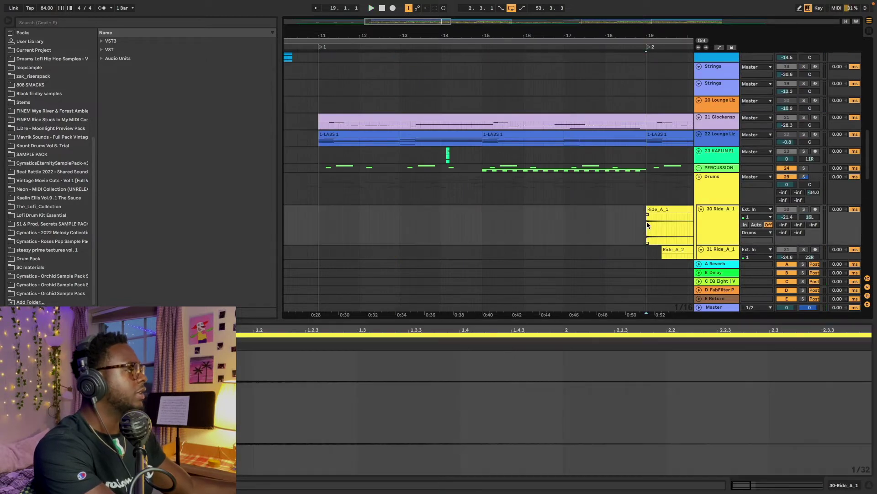
{"action": "left_click_drag", "start_coordinate": [417, 22], "coordinate": [489, 22]}
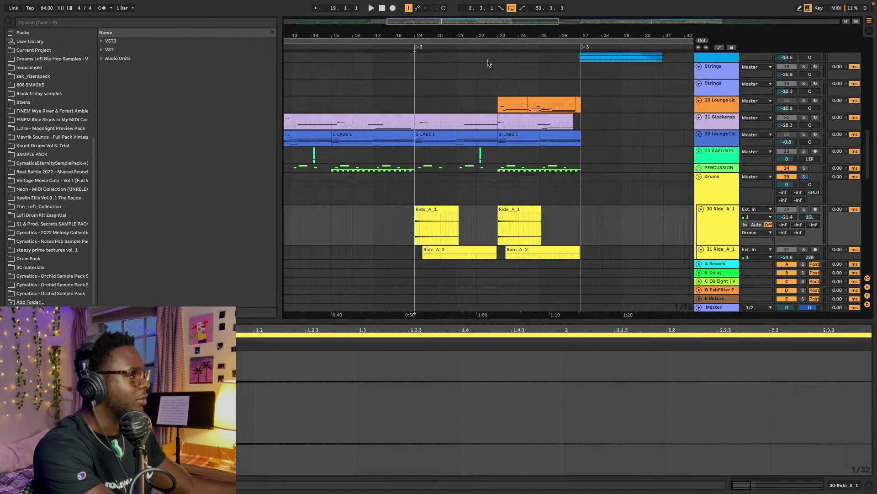
{"action": "scroll", "coordinate": [429, 216], "scroll_direction": "down", "scroll_amount": 8}
{"action": "key", "text": "space"}
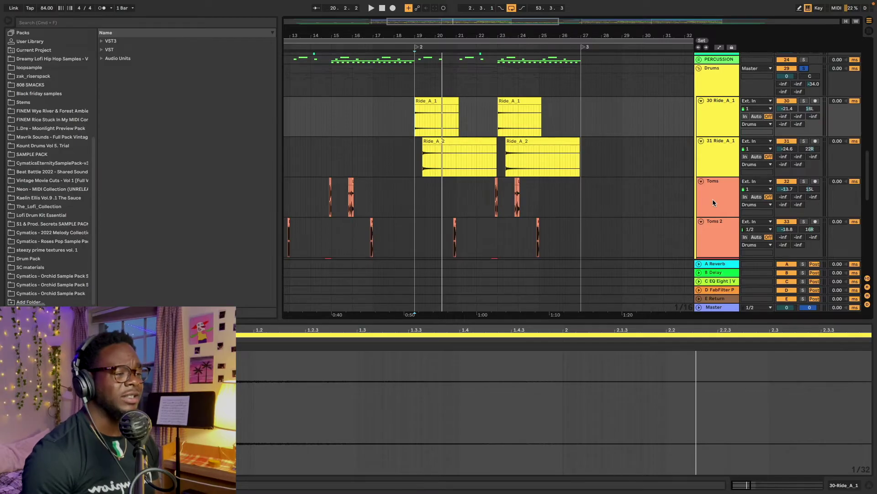
Solo the PERCUSSION group, play from bar 15, and unfold the group to follow its Perc and FINEM tracks
{"action": "scroll", "coordinate": [712, 198], "scroll_direction": "up", "scroll_amount": 5}
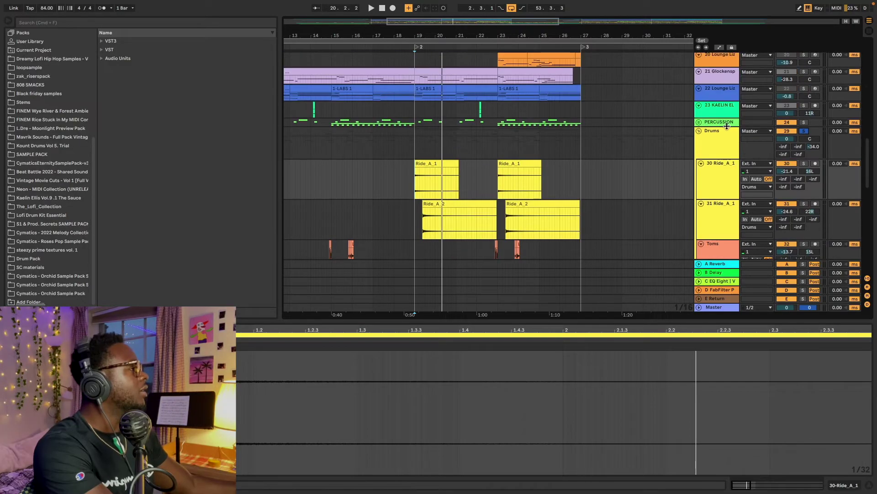
{"action": "left_click", "coordinate": [708, 169]}
{"action": "key", "text": "space"}
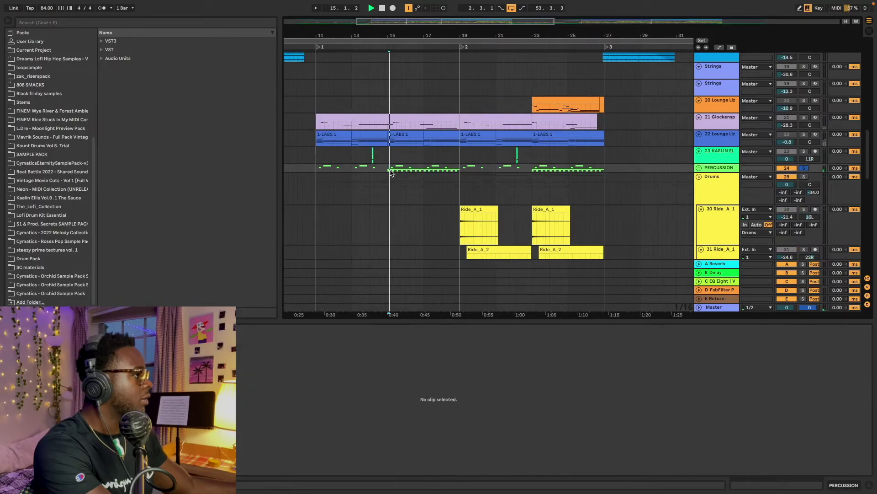
{"action": "left_click", "coordinate": [699, 168]}
{"action": "scroll", "coordinate": [689, 178], "scroll_direction": "down", "scroll_amount": 5}
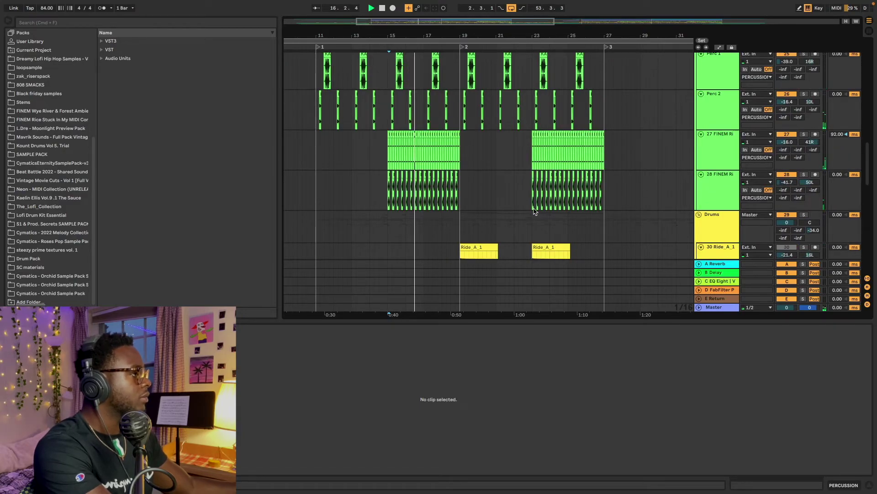
{"action": "scroll", "coordinate": [521, 217], "scroll_direction": "up", "scroll_amount": 1}
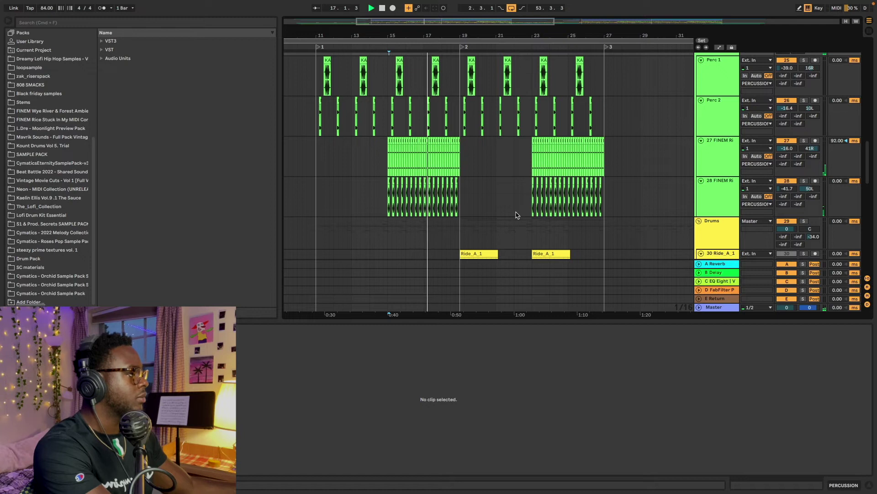
{"action": "scroll", "coordinate": [571, 156], "scroll_direction": "up", "scroll_amount": 5}
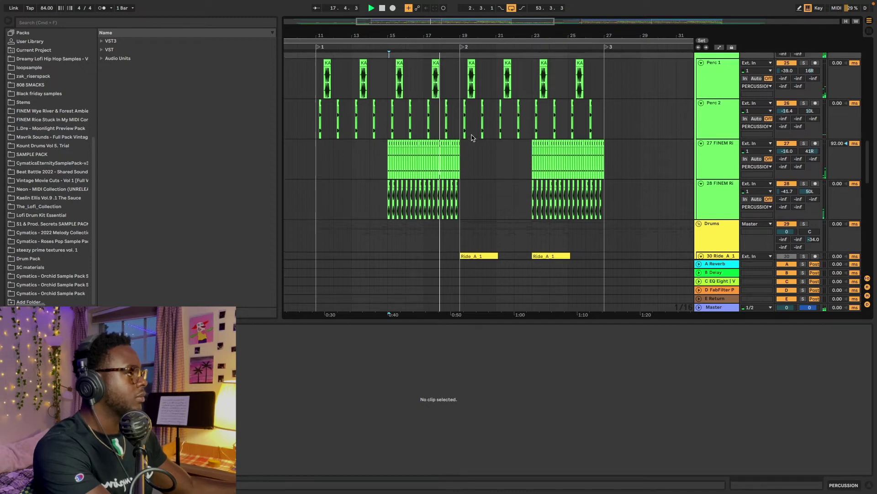
{"action": "scroll", "coordinate": [572, 154], "scroll_direction": "down", "scroll_amount": 7}
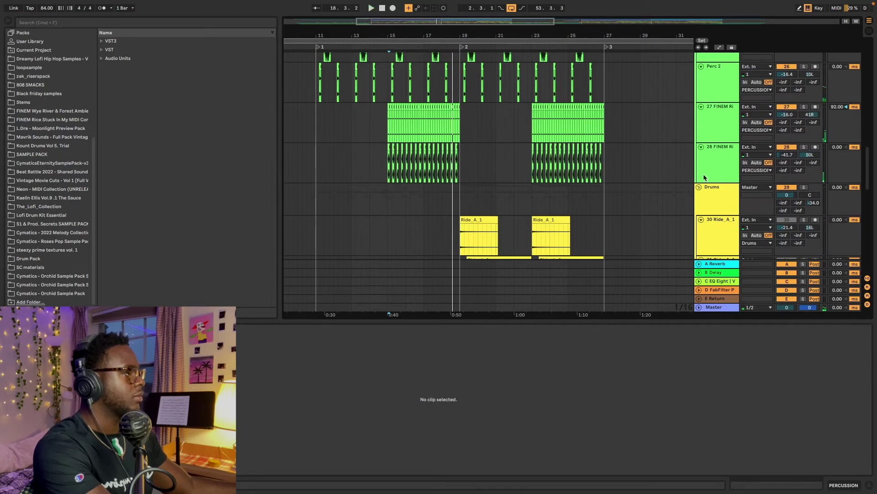
Add the Drums group to the solo and play it together with the percussion from bar 15
{"action": "left_click", "coordinate": [804, 188]}
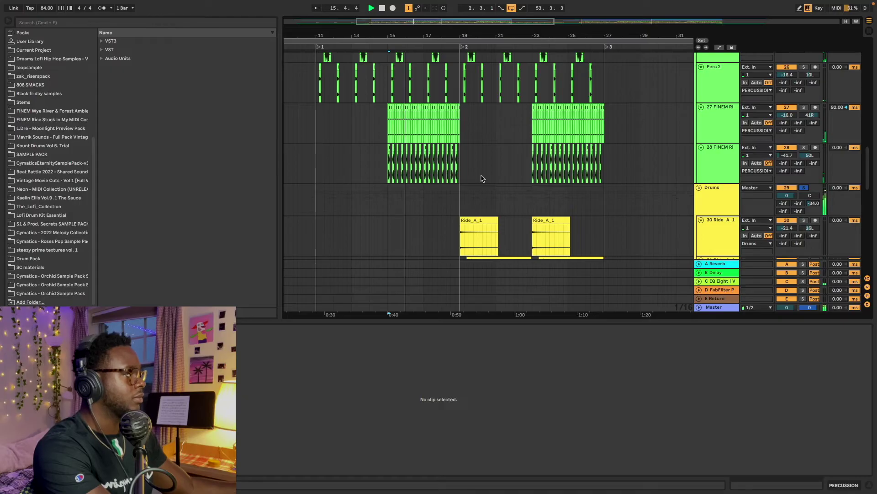
{"action": "scroll", "coordinate": [481, 178], "scroll_direction": "up", "scroll_amount": 3}
{"action": "scroll", "coordinate": [481, 178], "scroll_direction": "up", "scroll_amount": 3}
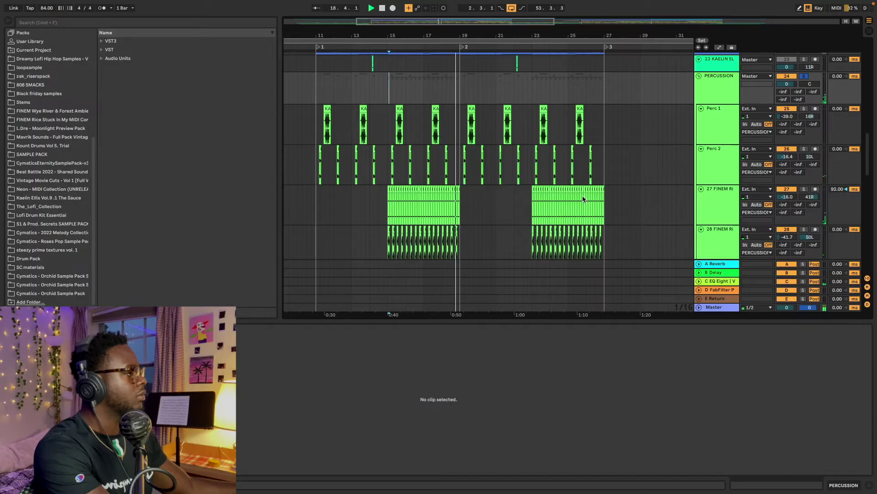
Highlight the first run of clips on track 27 FINEM from bar 15, and replay the soloed groups from there
{"action": "left_click_drag", "start_coordinate": [393, 208], "coordinate": [477, 214]}
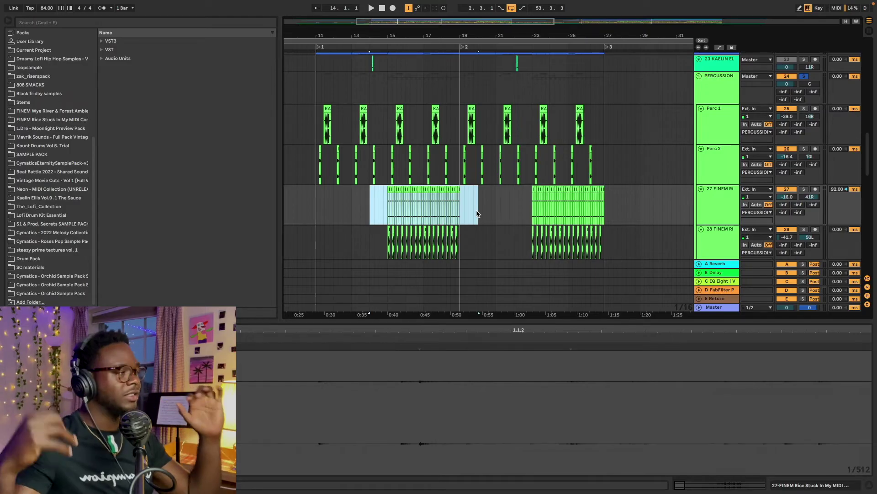
{"action": "left_click_drag", "start_coordinate": [475, 204], "coordinate": [384, 212]}
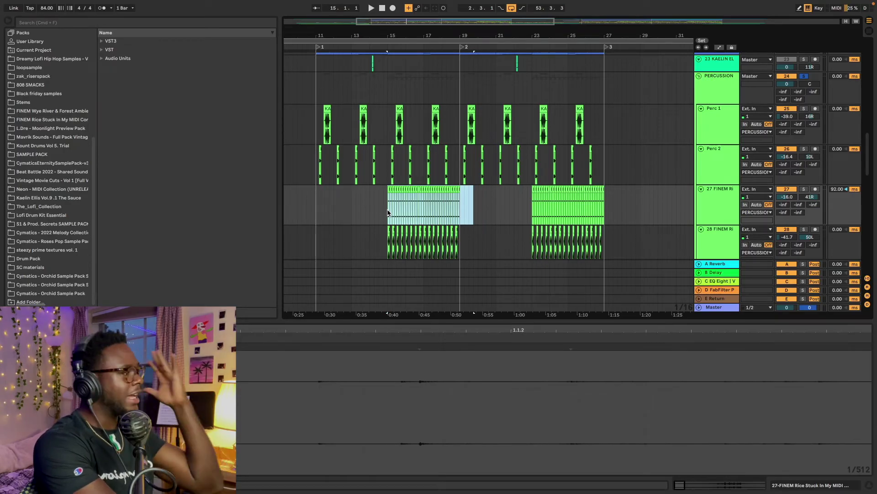
{"action": "left_click", "coordinate": [390, 160]}
{"action": "key", "text": "space"}
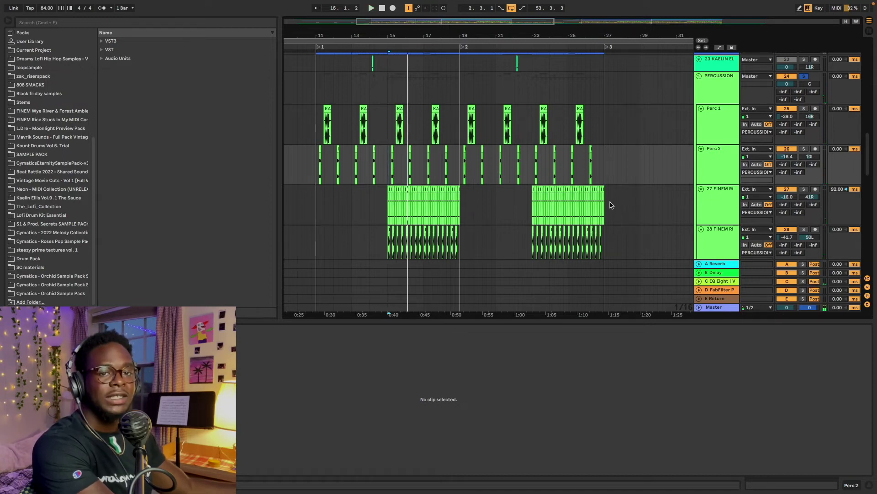
Fold the PERCUSSION and Drums groups and clear their solos
{"action": "scroll", "coordinate": [701, 101], "scroll_direction": "up", "scroll_amount": 1}
{"action": "left_click", "coordinate": [699, 93]}
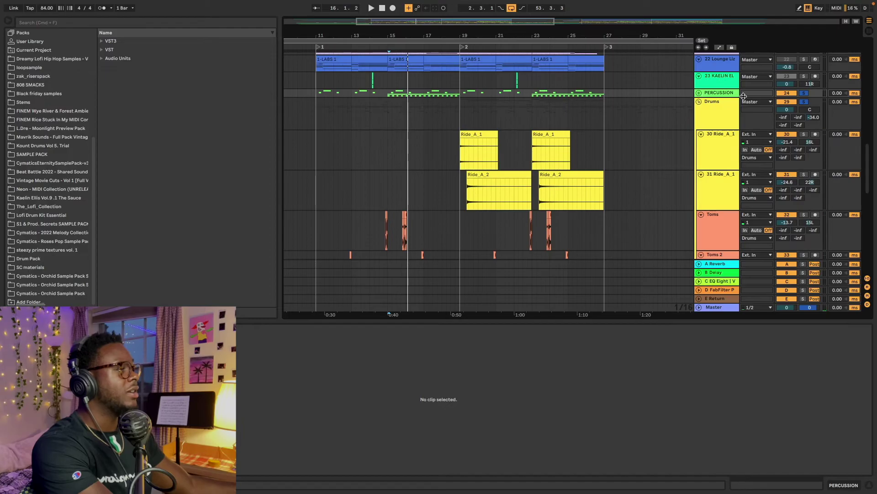
{"action": "left_click", "coordinate": [699, 102]}
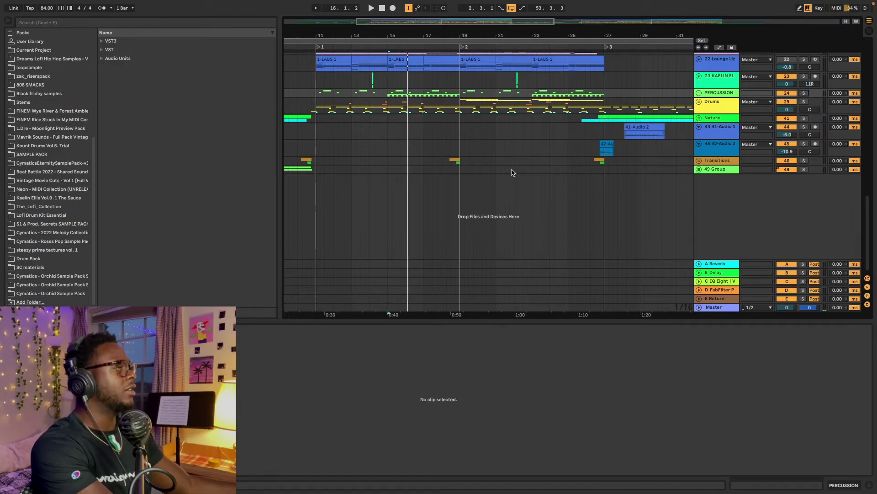
Play from the start of the Pluck bus entry just before bar 19 and solo the Pluck bus
{"action": "scroll", "coordinate": [548, 165], "scroll_direction": "up", "scroll_amount": 10}
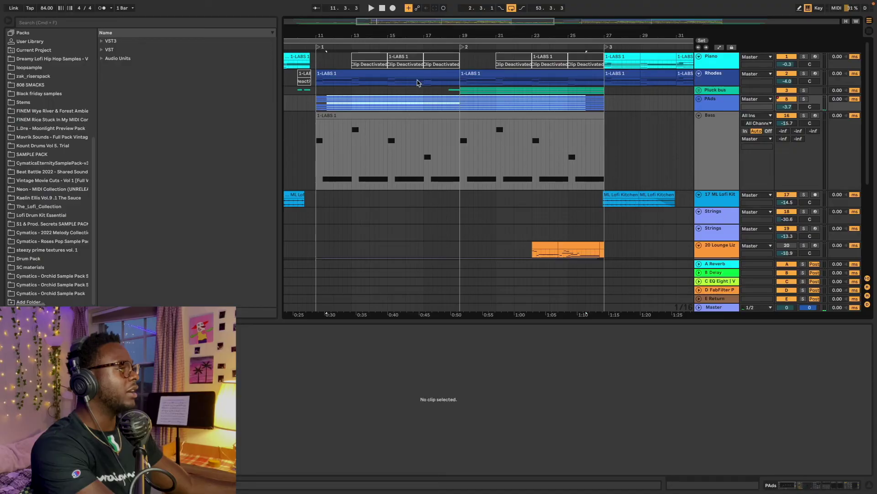
{"action": "left_click", "coordinate": [449, 90]}
{"action": "key", "text": "space"}
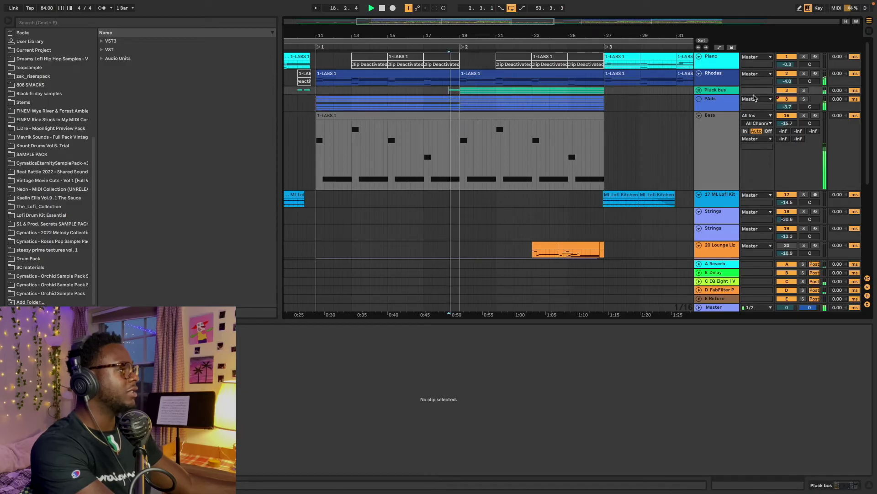
{"action": "left_click", "coordinate": [804, 90]}
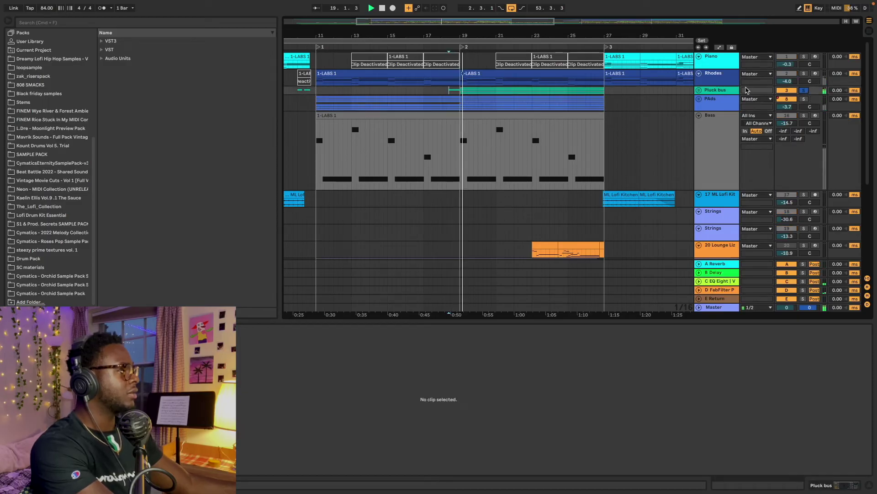
Unfold the Pluck bus and follow its melody, low pluck, and Wavetable tracks during playback
{"action": "left_click", "coordinate": [699, 90]}
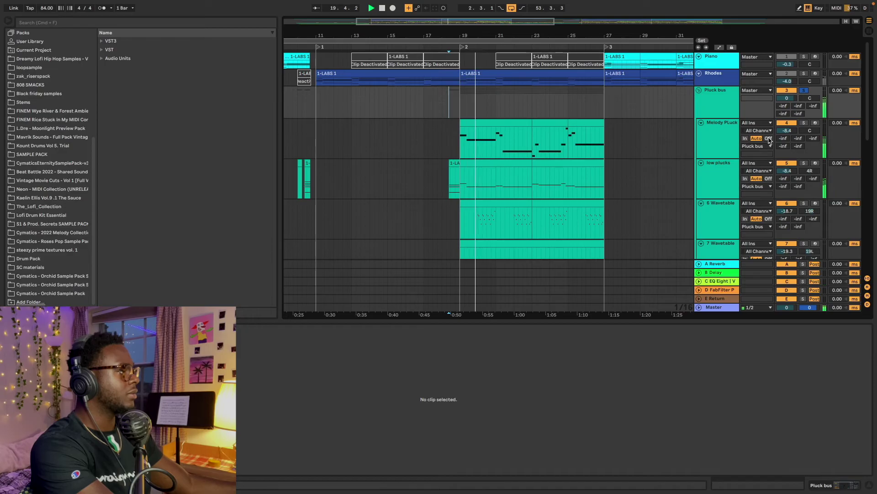
{"action": "scroll", "coordinate": [769, 140], "scroll_direction": "down", "scroll_amount": 3}
{"action": "scroll", "coordinate": [768, 142], "scroll_direction": "up", "scroll_amount": 2}
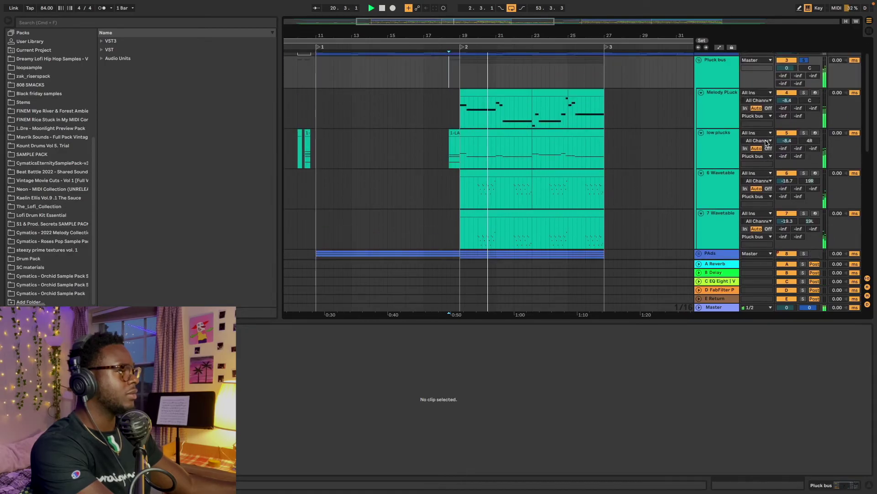
{"action": "scroll", "coordinate": [767, 143], "scroll_direction": "up", "scroll_amount": 2}
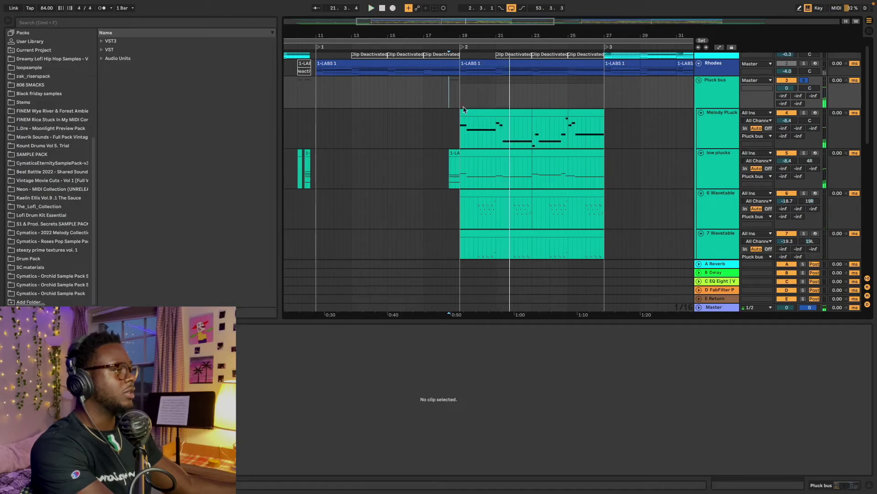
{"action": "scroll", "coordinate": [567, 147], "scroll_direction": "up", "scroll_amount": 1}
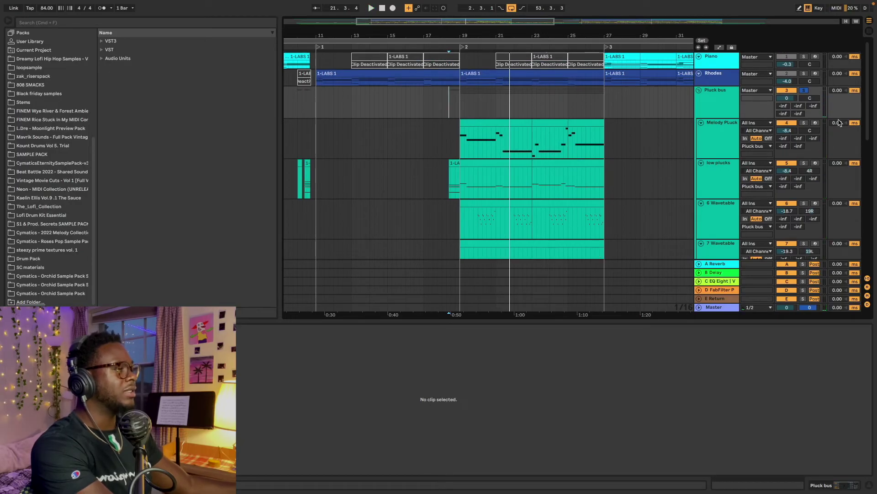
Fold the Pluck bus, replace its solo with the PAds group, and play from just before bar 19
{"action": "left_click", "coordinate": [698, 90]}
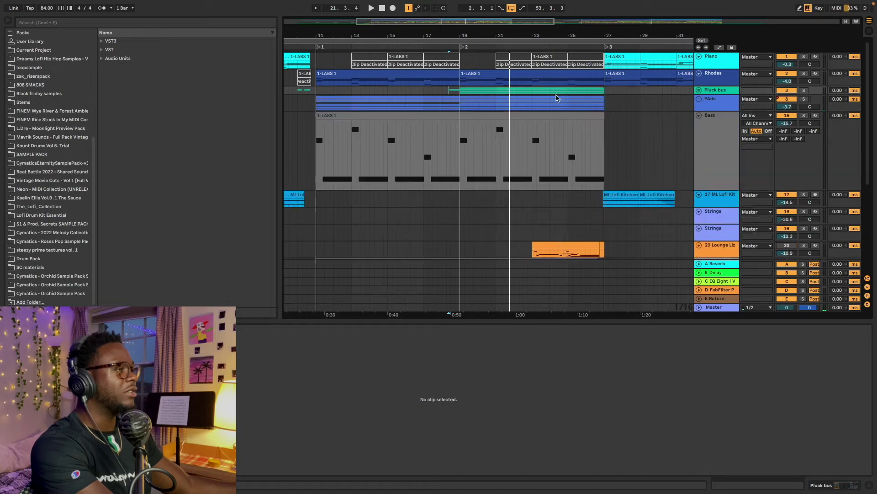
{"action": "left_click", "coordinate": [804, 99]}
{"action": "key", "text": "space"}
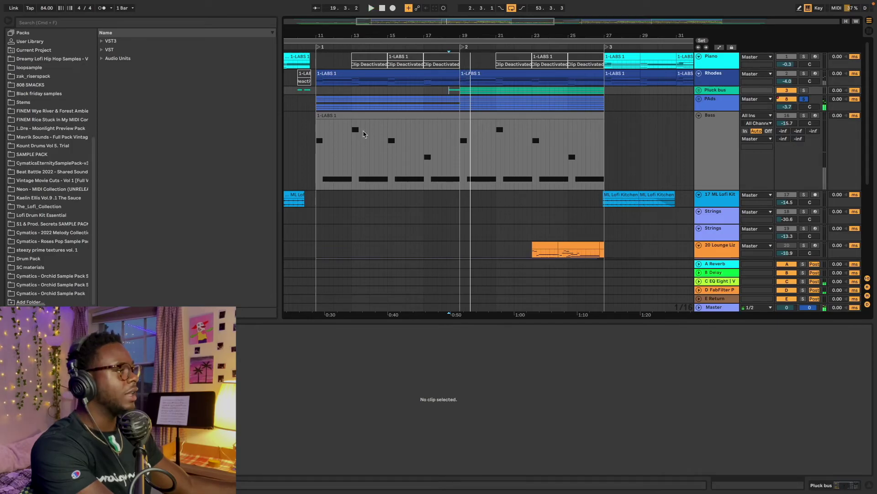
Stop playback, return to the start of the song, and clear the PAds solo
{"action": "left_click", "coordinate": [289, 125]}
{"action": "key", "text": "space"}
{"action": "double_click", "coordinate": [382, 8]}
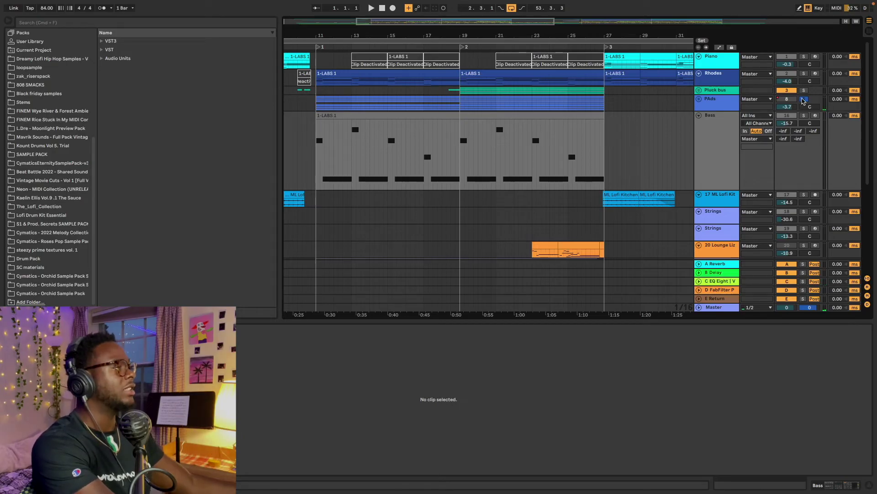
{"action": "left_click", "coordinate": [804, 100]}
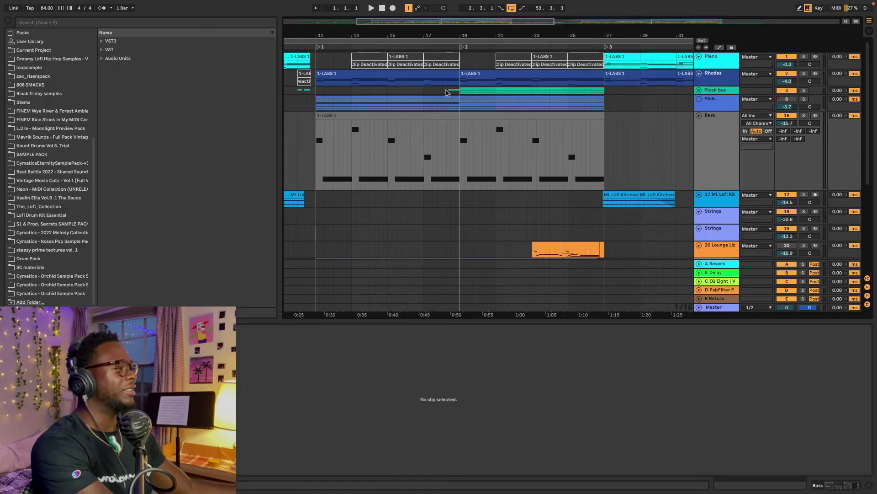
Replay the arrangement from the Pluck bus entry just before bar 19, isolating the Pluck bus during playback
{"action": "left_click", "coordinate": [449, 90]}
{"action": "key", "text": "space"}
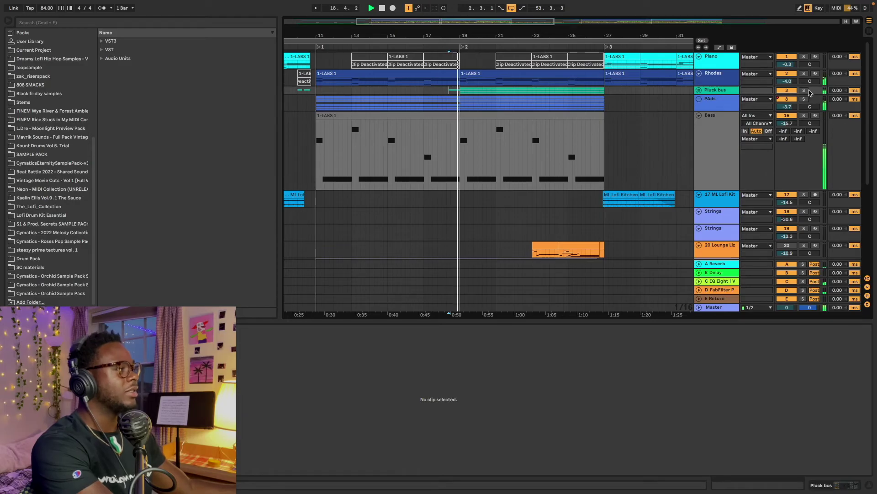
{"action": "left_click", "coordinate": [804, 91]}
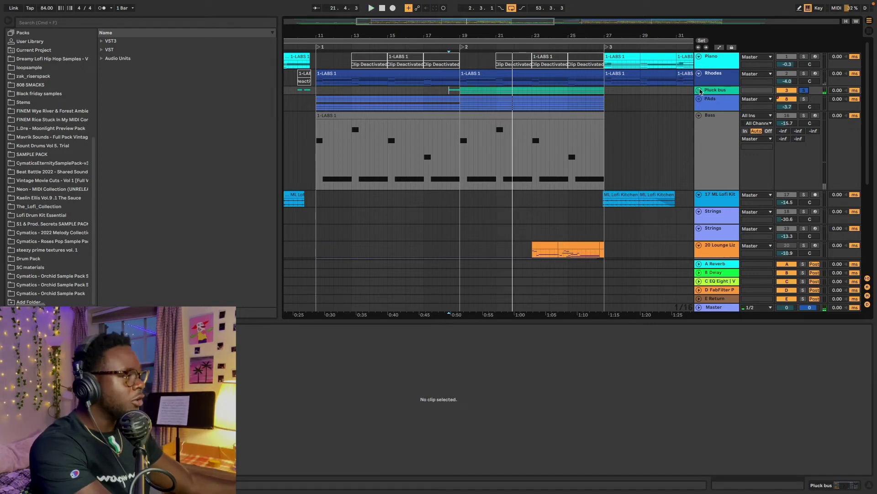
Unfold the Pluck bus and audition the Melody PLuck track alone from bar 19, followed by the whole bus
{"action": "left_click", "coordinate": [699, 90]}
{"action": "scroll", "coordinate": [539, 143], "scroll_direction": "down", "scroll_amount": 3}
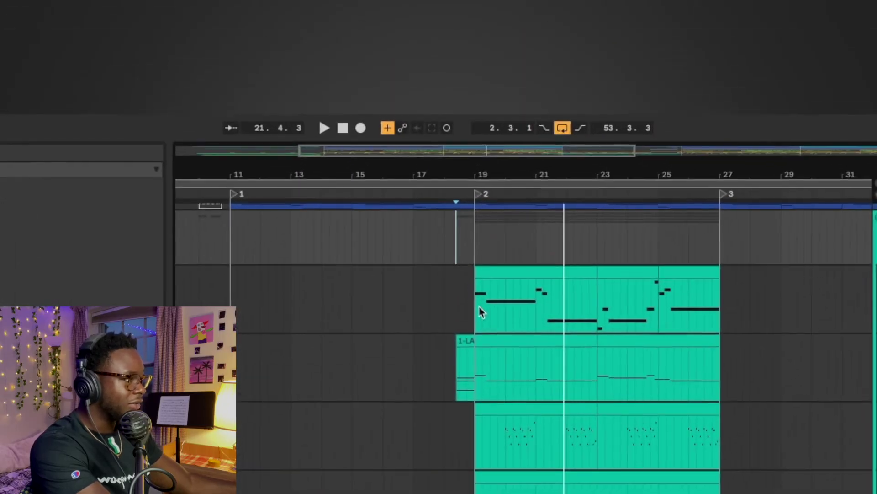
{"action": "left_click", "coordinate": [475, 315]}
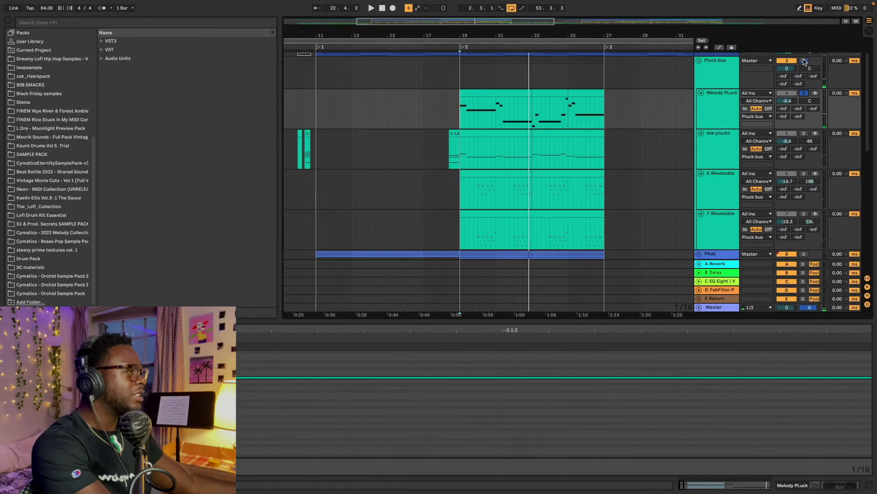
{"action": "left_click", "coordinate": [805, 61]}
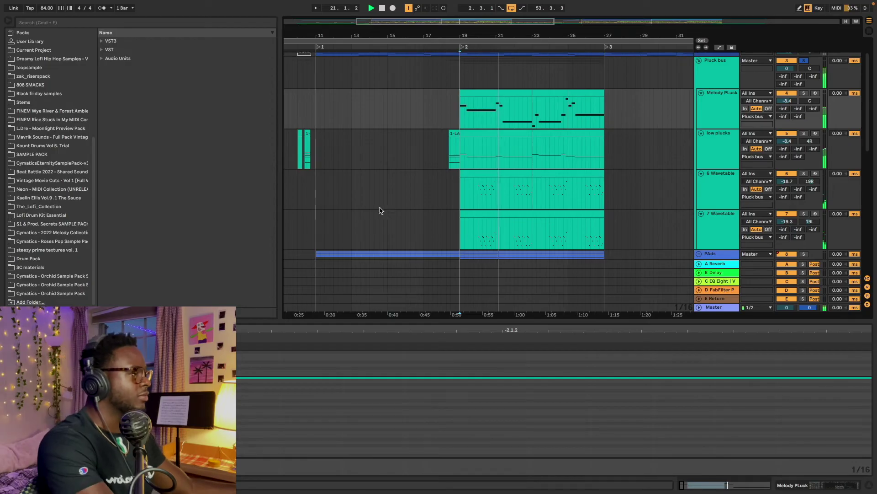
Highlight bar 20 on the 6 Wavetable and 7 Wavetable tracks, solo both, and play that passage
{"action": "left_click_drag", "start_coordinate": [477, 195], "coordinate": [498, 232]}
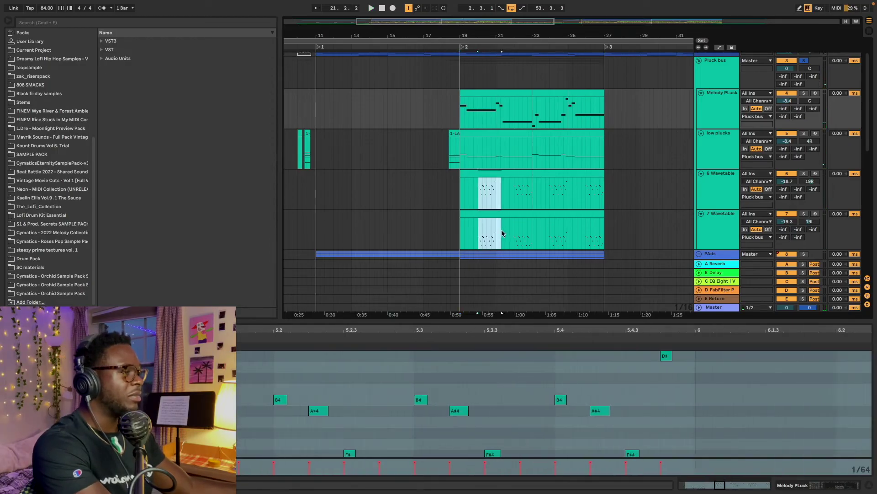
{"action": "left_click", "coordinate": [497, 236]}
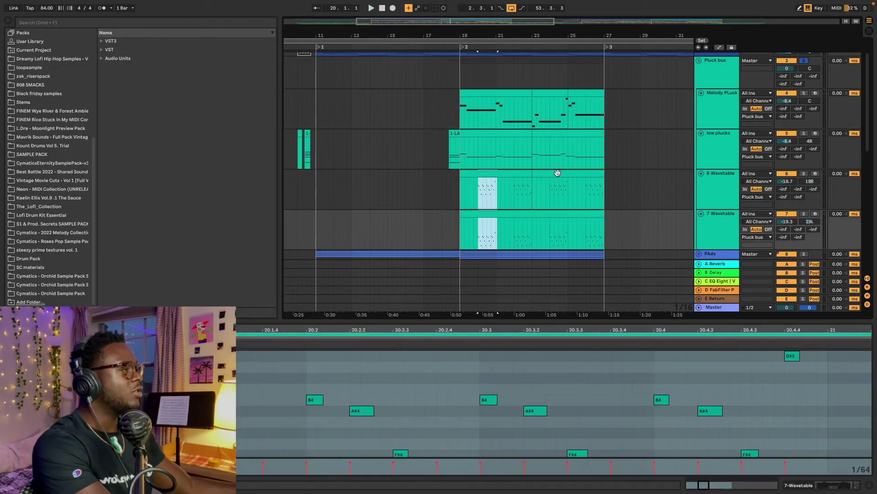
{"action": "left_click", "coordinate": [711, 193]}
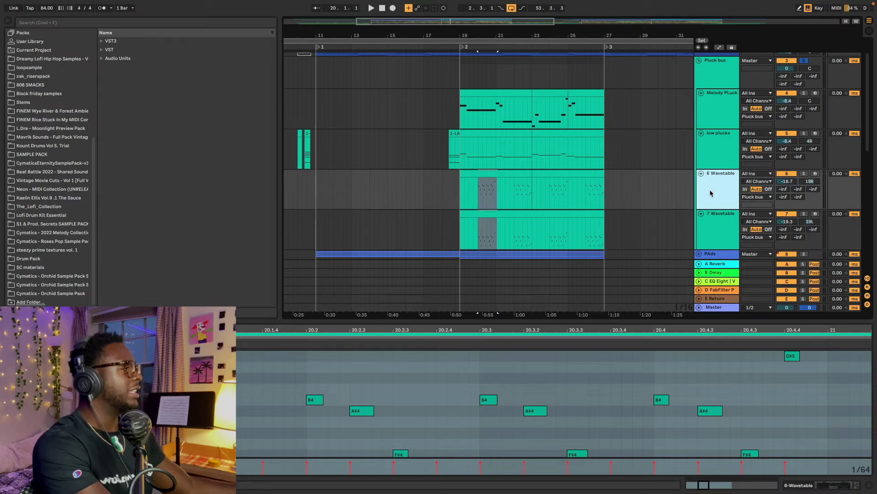
{"action": "left_click", "coordinate": [804, 175]}
{"action": "left_click", "coordinate": [806, 218], "text": "super"}
{"action": "key", "text": "space"}
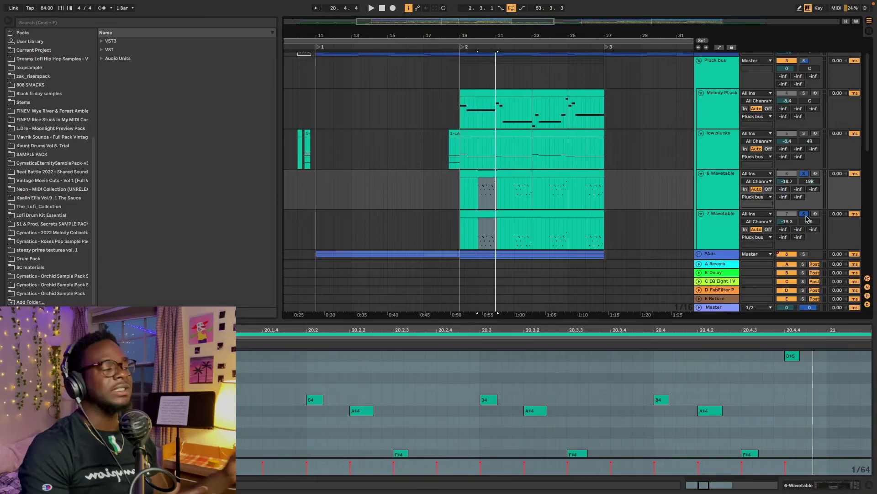
Inspect the instrument devices of the two Wavetable tracks and the low plucks track
{"action": "left_click", "coordinate": [722, 224]}
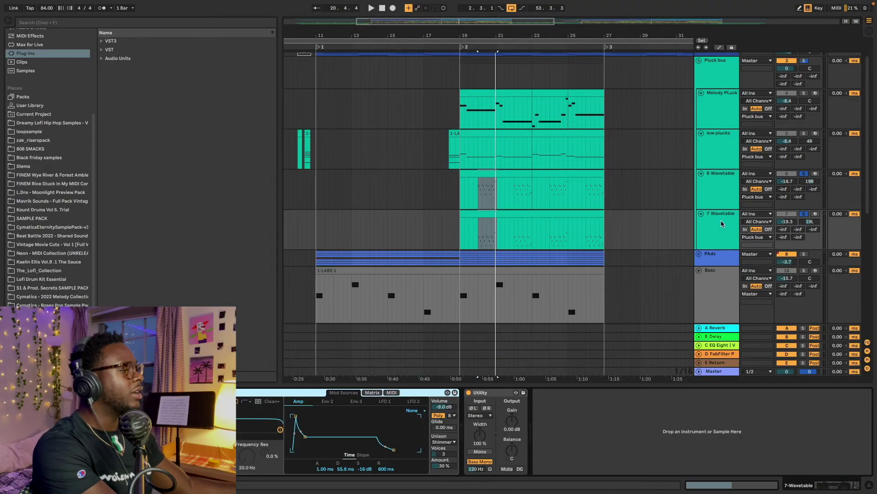
{"action": "left_click", "coordinate": [719, 200]}
{"action": "left_click", "coordinate": [719, 228]}
{"action": "left_click", "coordinate": [716, 146]}
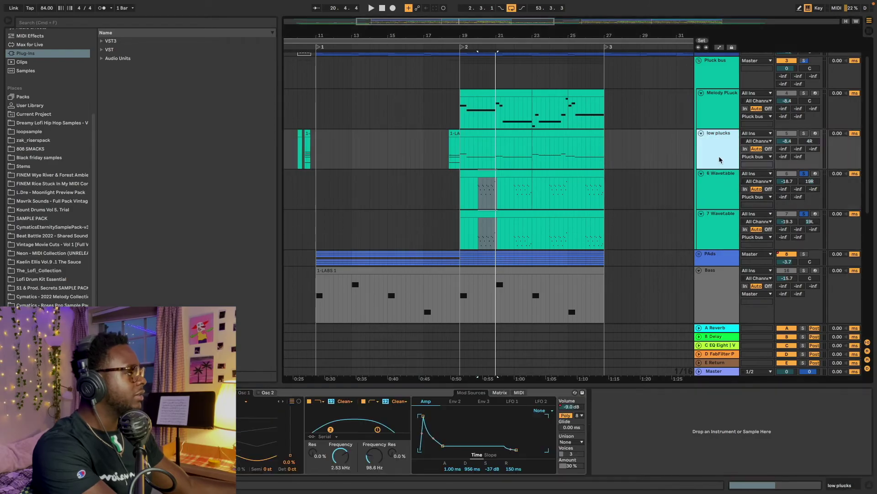
Inspect the devices on the Melody PLuck, low plucks and 6 Wavetable tracks and on the Pluck bus
{"action": "left_click", "coordinate": [718, 112]}
{"action": "left_click", "coordinate": [717, 144]}
{"action": "left_click", "coordinate": [726, 196]}
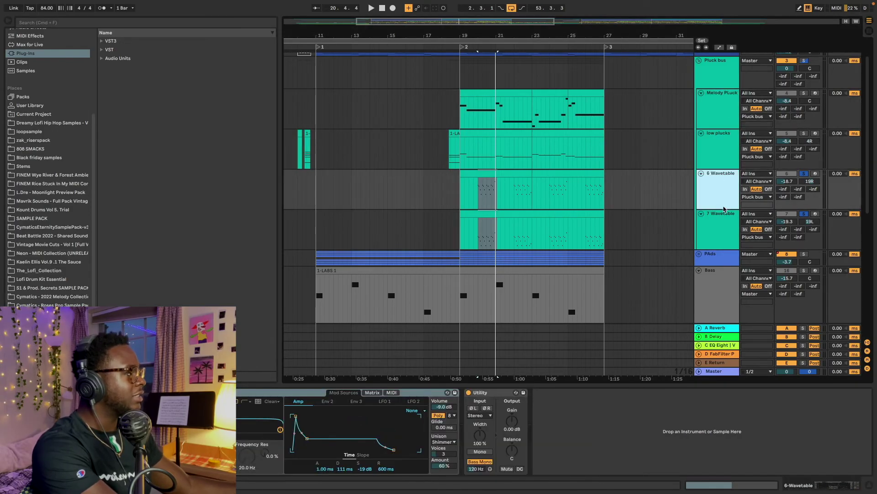
{"action": "left_click", "coordinate": [720, 66]}
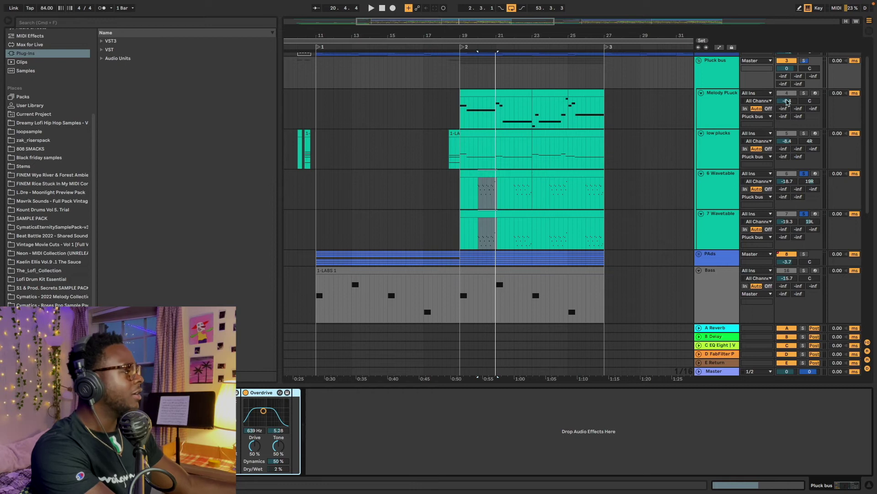
Audition the whole Pluck bus from bar 20 without soloing the two Wavetable tracks individually
{"action": "key", "text": "space"}
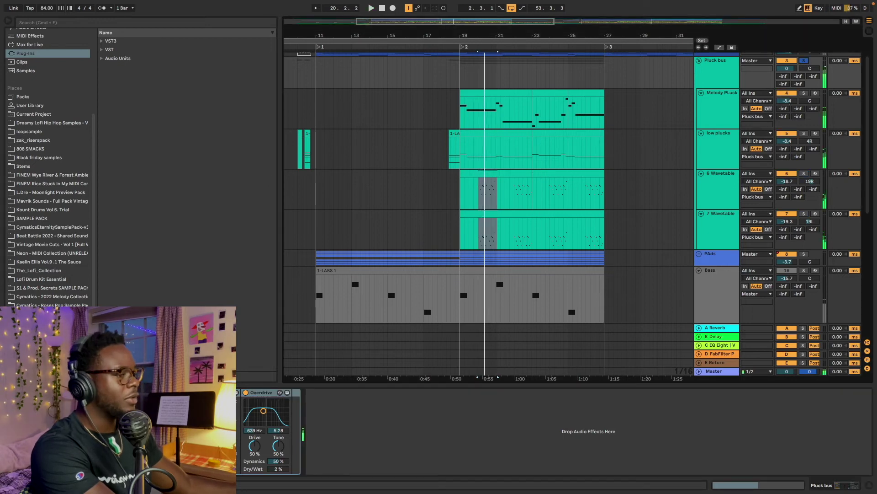
{"action": "key", "text": "0"}
{"action": "key", "text": "0"}
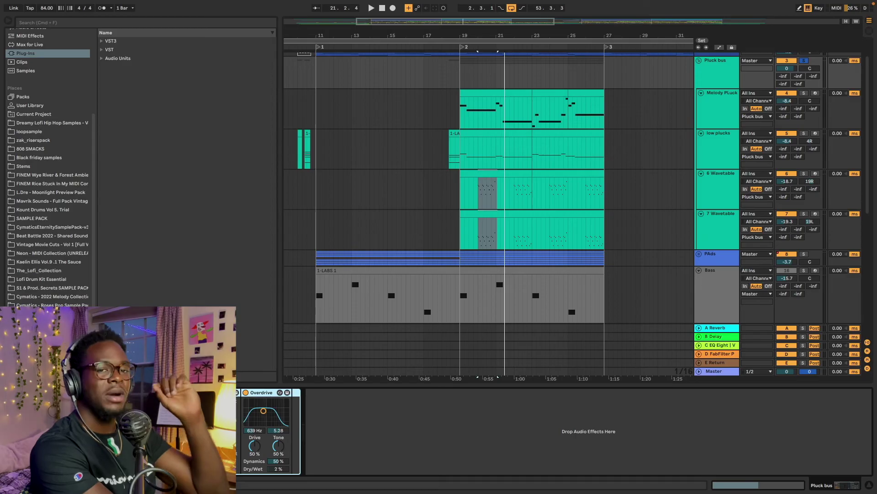
Fold the Pluck bus group and turn off its solo
{"action": "left_click", "coordinate": [700, 61]}
{"action": "left_click", "coordinate": [699, 61]}
{"action": "left_click", "coordinate": [708, 164]}
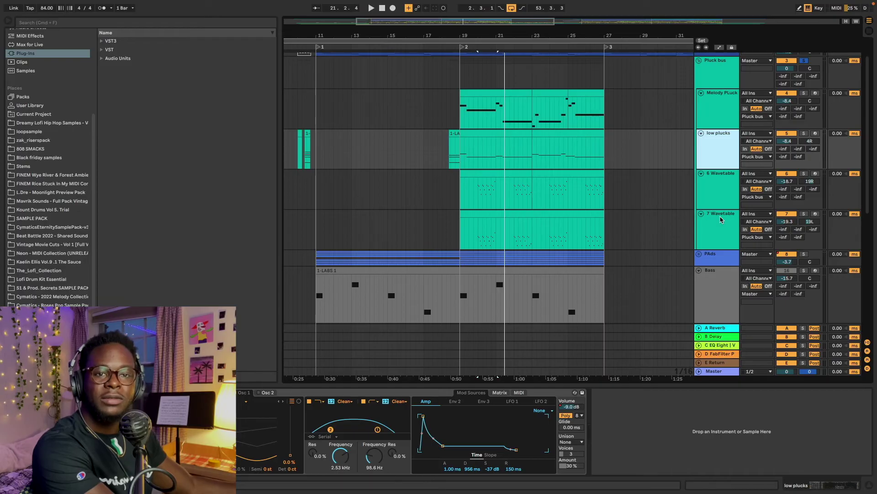
{"action": "left_click", "coordinate": [700, 61]}
Play the full arrangement from bar 27 at locator 3 and look over the breakdown's tracks
{"action": "scroll", "coordinate": [658, 210], "scroll_direction": "up", "scroll_amount": 2}
{"action": "left_click", "coordinate": [636, 150]}
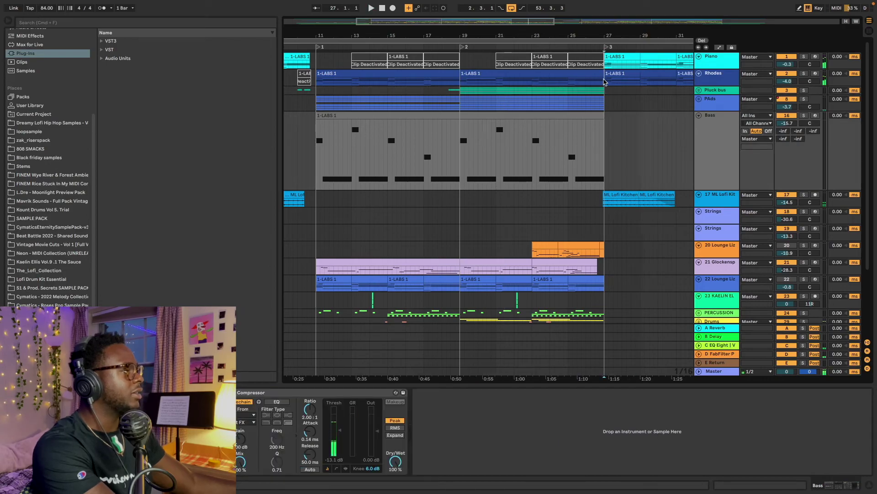
{"action": "left_click", "coordinate": [635, 69]}
{"action": "key", "text": "space"}
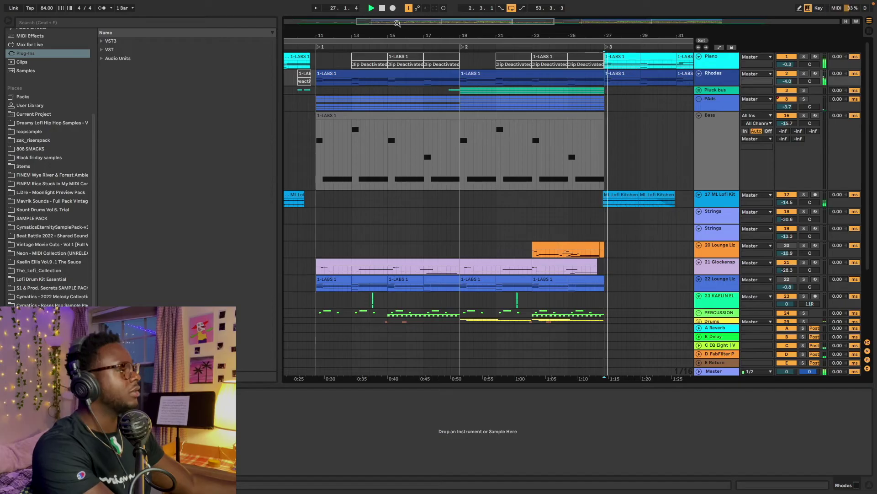
{"action": "key", "text": "minus"}
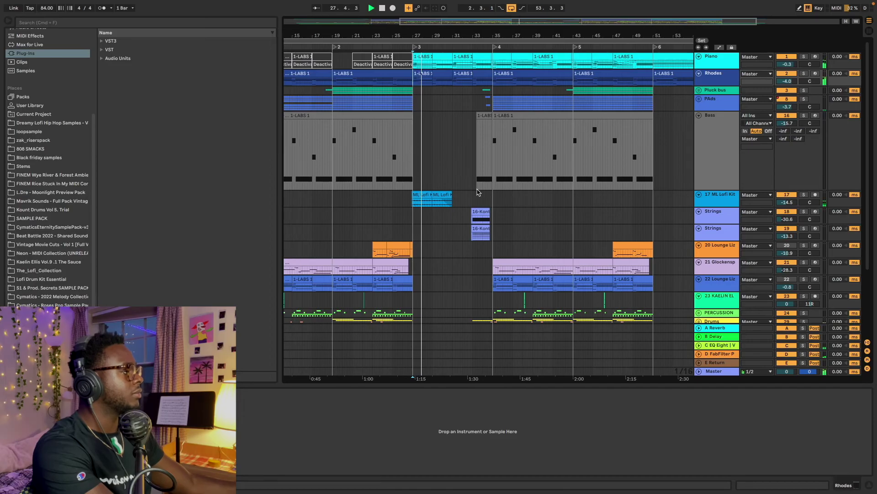
{"action": "scroll", "coordinate": [522, 192], "scroll_direction": "down", "scroll_amount": 5}
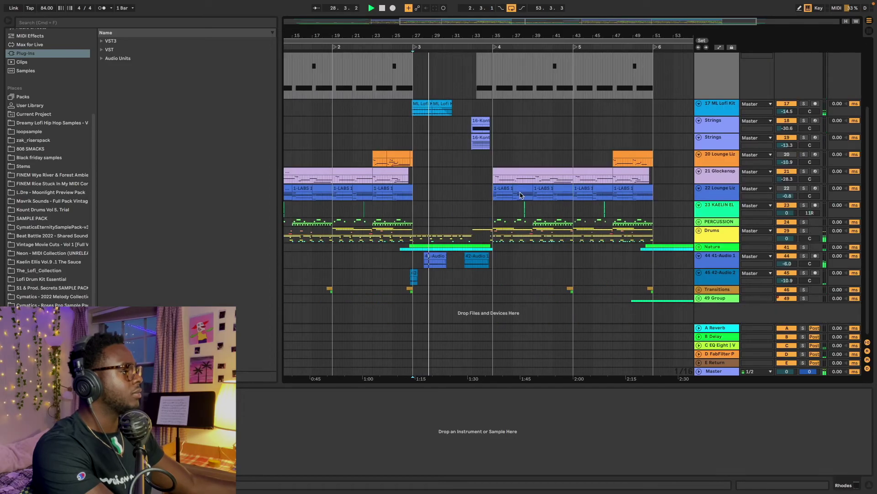
{"action": "key", "text": "space"}
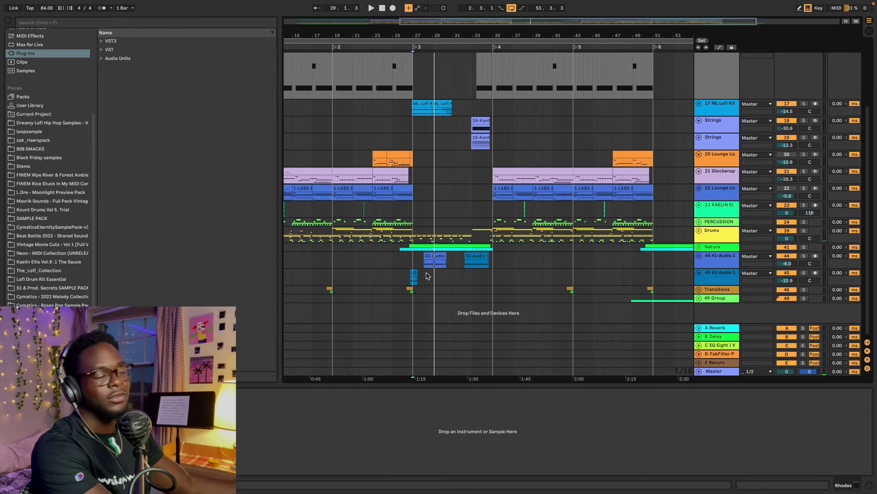
Play the breakdown up to locator 4 and highlight the start of the empty Bass gap after bar 27
{"action": "left_click", "coordinate": [480, 139]}
{"action": "key", "text": "space"}
{"action": "scroll", "coordinate": [480, 139], "scroll_direction": "up", "scroll_amount": 3}
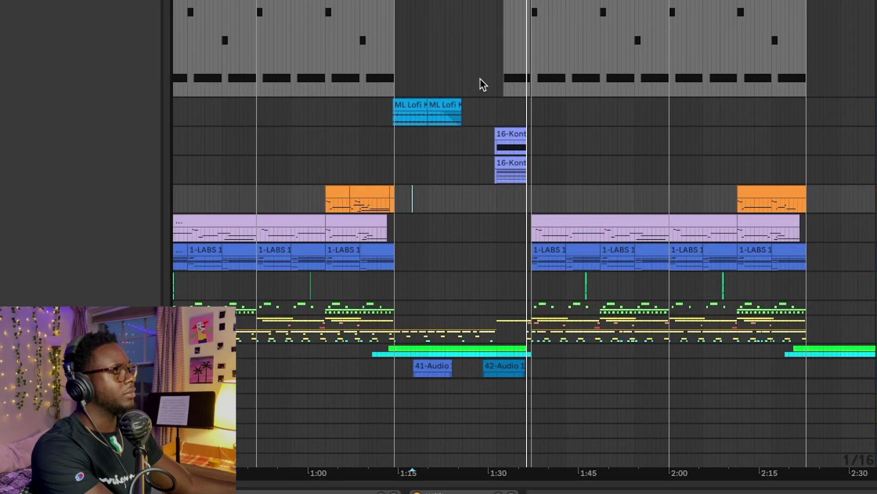
{"action": "left_click", "coordinate": [398, 9]}
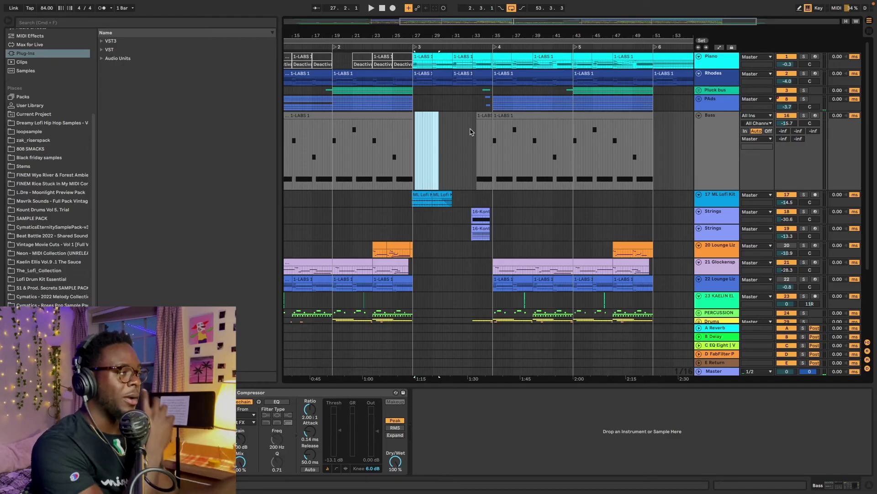
Solo both Strings tracks and play their clips leading into locator 4
{"action": "left_click", "coordinate": [485, 228]}
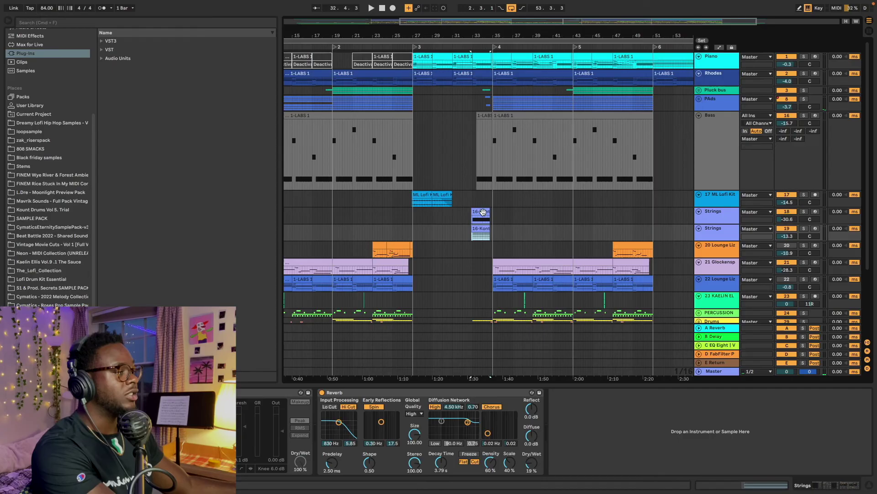
{"action": "left_click", "coordinate": [482, 212]}
{"action": "left_click", "coordinate": [804, 212]}
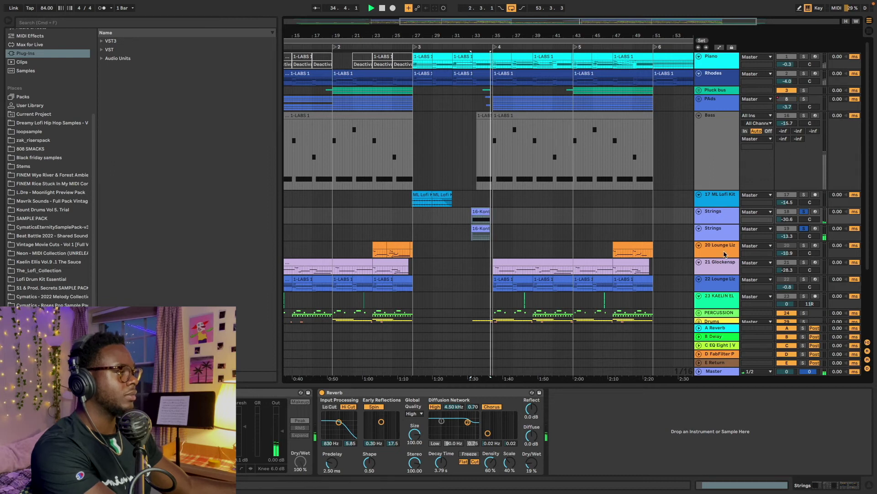
Show the automation lanes and play the full mix from locator 4 with no tracks soloed
{"action": "key", "text": "a"}
{"action": "left_click", "coordinate": [494, 47]}
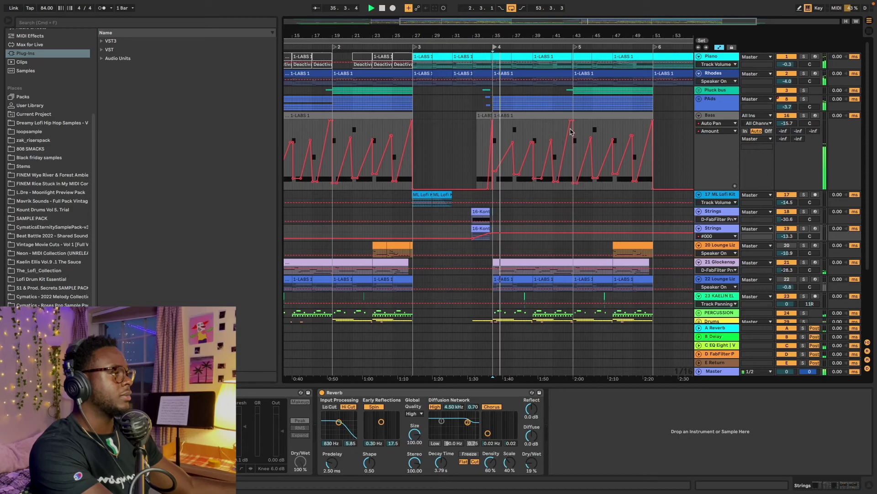
{"action": "key", "text": "minus"}
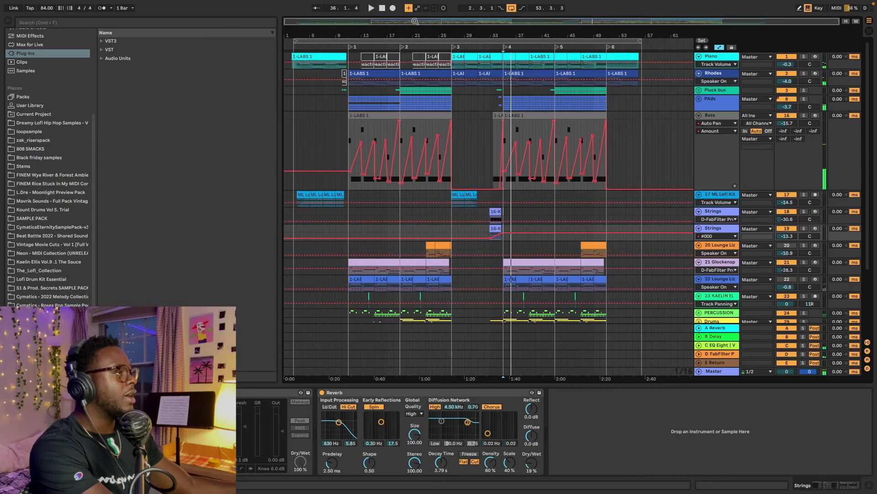
Replay the transition into locator 4 from the short PAds clip just before it
{"action": "left_click", "coordinate": [501, 104]}
{"action": "key", "text": "space"}
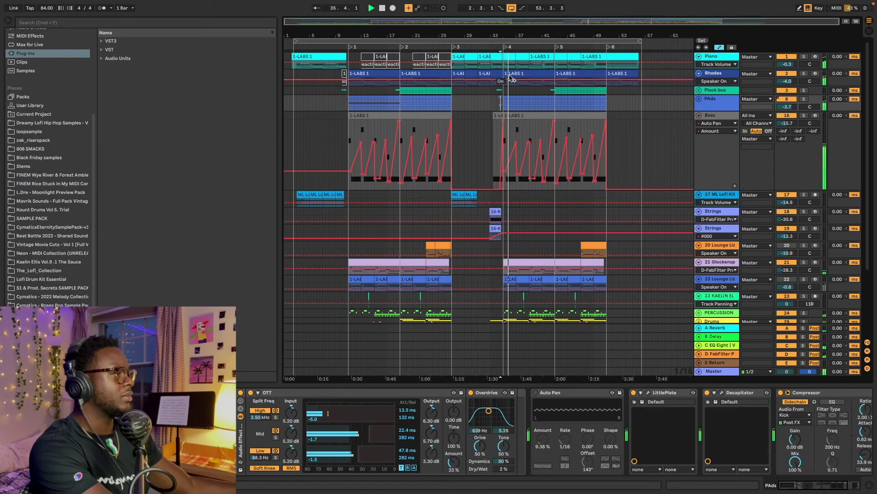
{"action": "scroll", "coordinate": [511, 78], "scroll_direction": "up", "scroll_amount": 5}
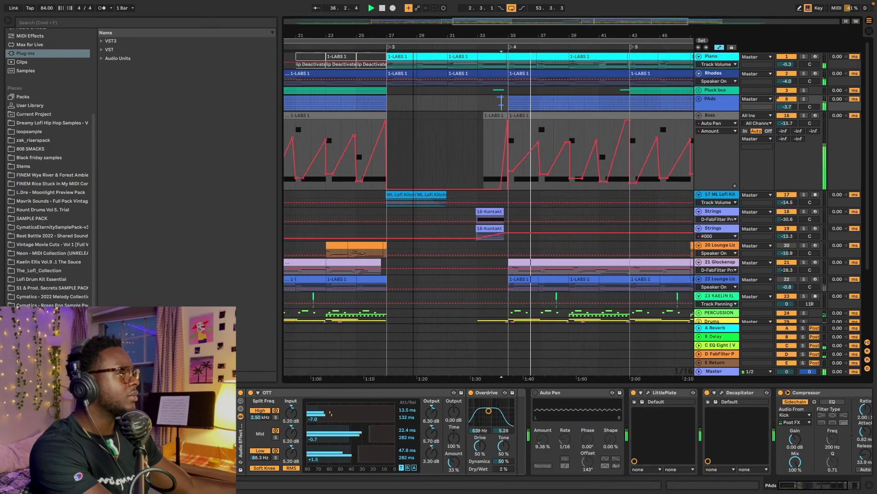
{"action": "scroll", "coordinate": [477, 110], "scroll_direction": "down", "scroll_amount": 5}
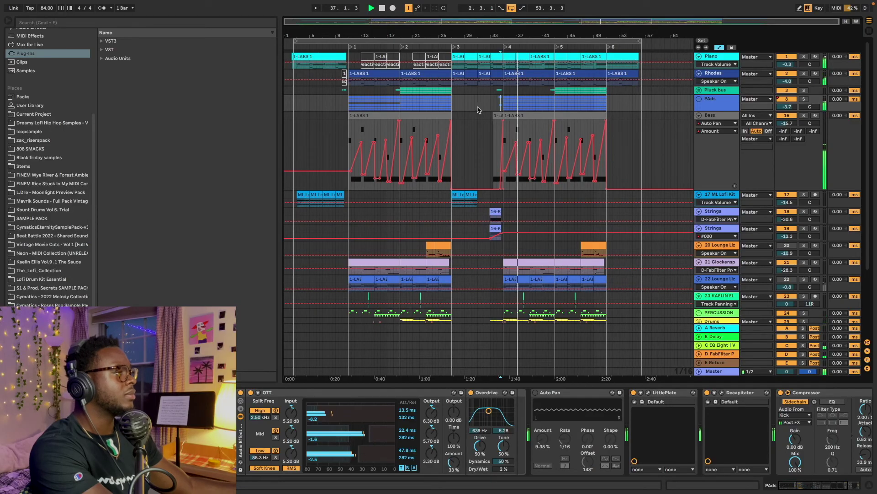
{"action": "key", "text": "space"}
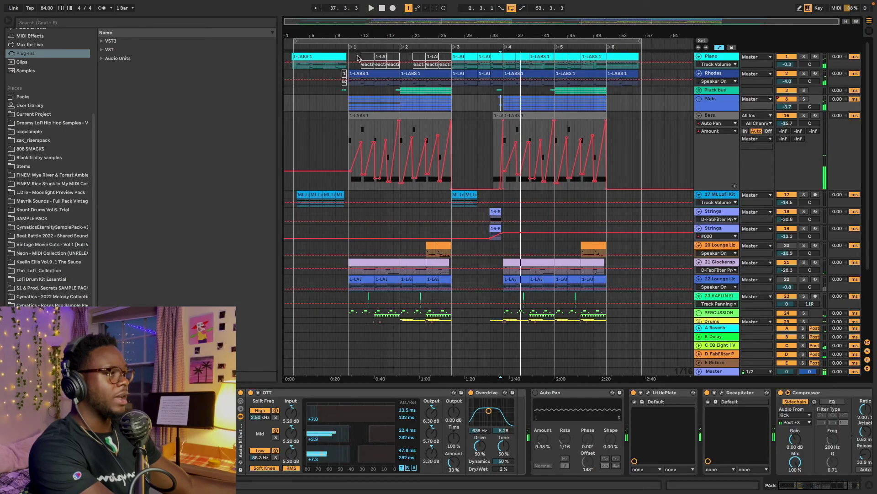
Highlight the Piano track from bar 11 to bar 27, covering its deactivated clips
{"action": "left_click_drag", "start_coordinate": [351, 60], "coordinate": [455, 62]}
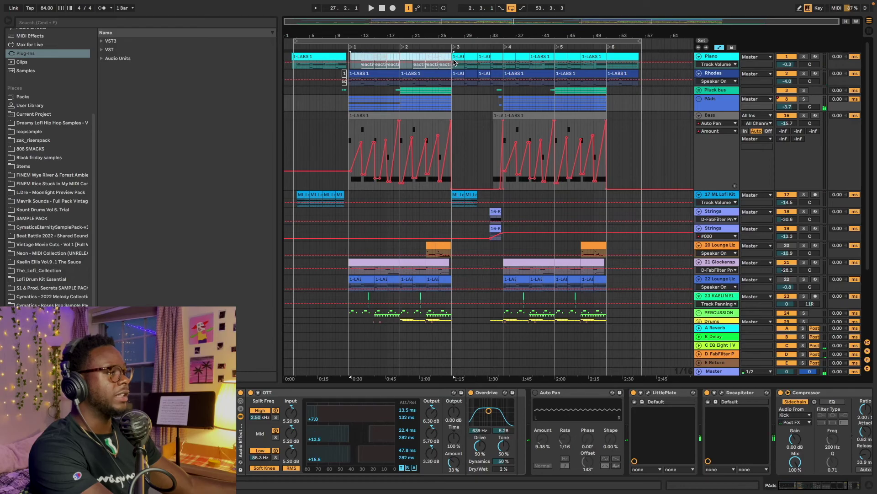
{"action": "left_click", "coordinate": [359, 55]}
{"action": "left_click_drag", "start_coordinate": [347, 60], "coordinate": [455, 61]}
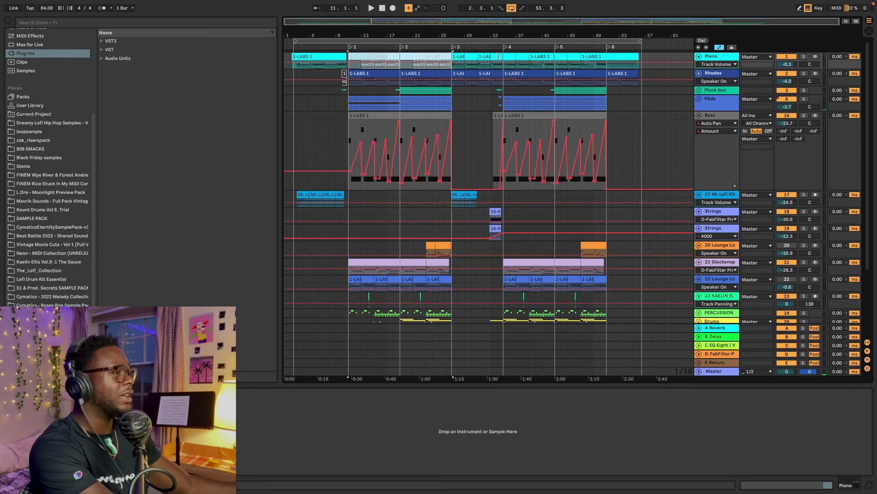
Play the arrangement from locator 5 at bar 43 through to locator 6
{"action": "left_click", "coordinate": [557, 49]}
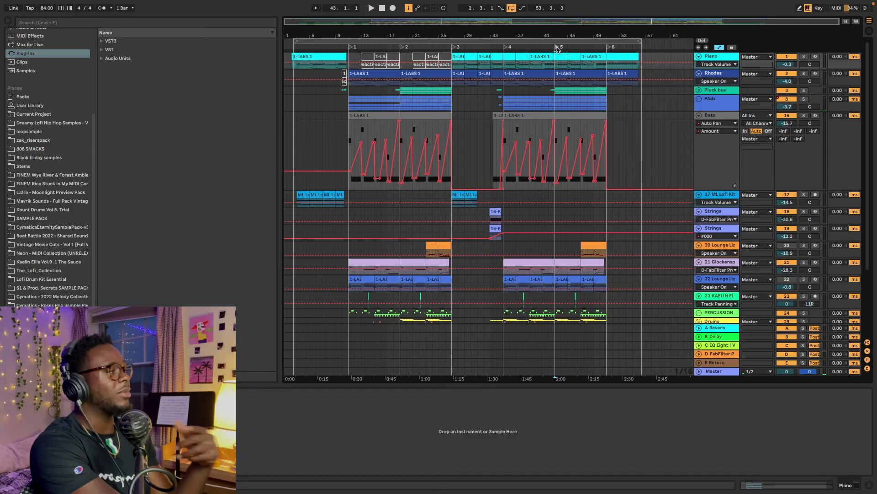
{"action": "key", "text": "space"}
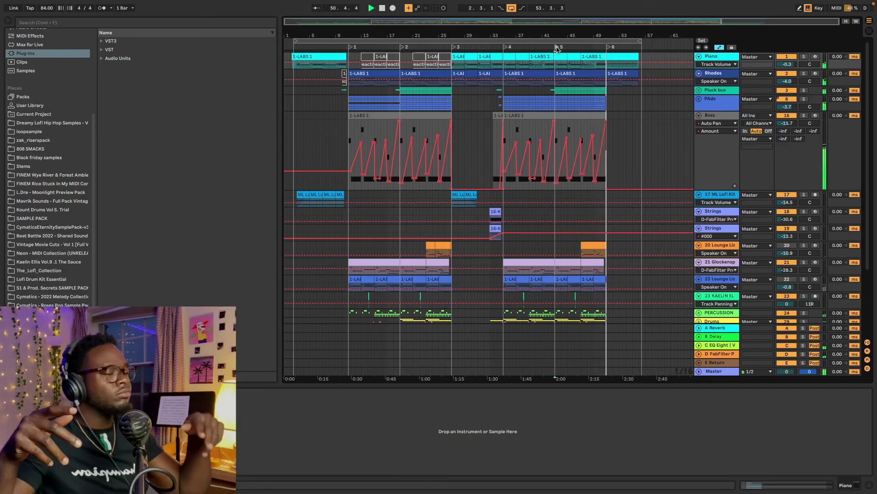
Unfold the 49 Group to show its audio tracks and hide the automation lanes
{"action": "scroll", "coordinate": [695, 245], "scroll_direction": "down", "scroll_amount": 5}
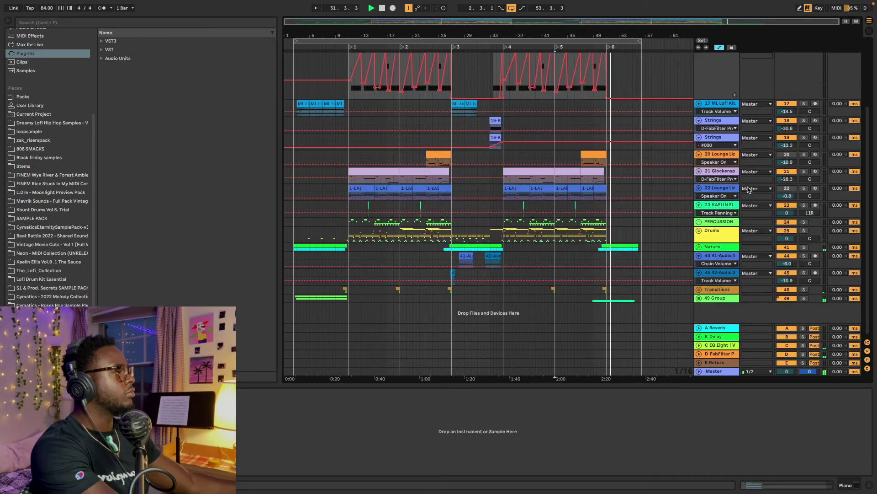
{"action": "left_click", "coordinate": [699, 298]}
{"action": "scroll", "coordinate": [652, 273], "scroll_direction": "down", "scroll_amount": 6}
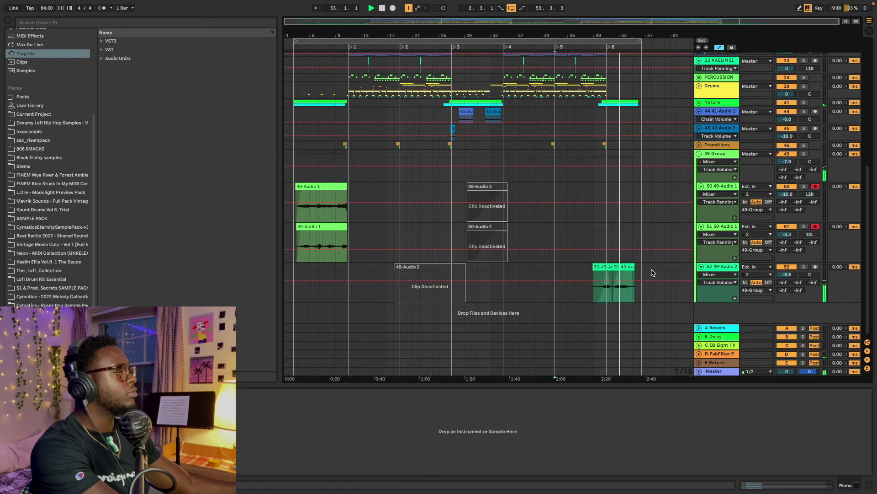
{"action": "left_click", "coordinate": [719, 47]}
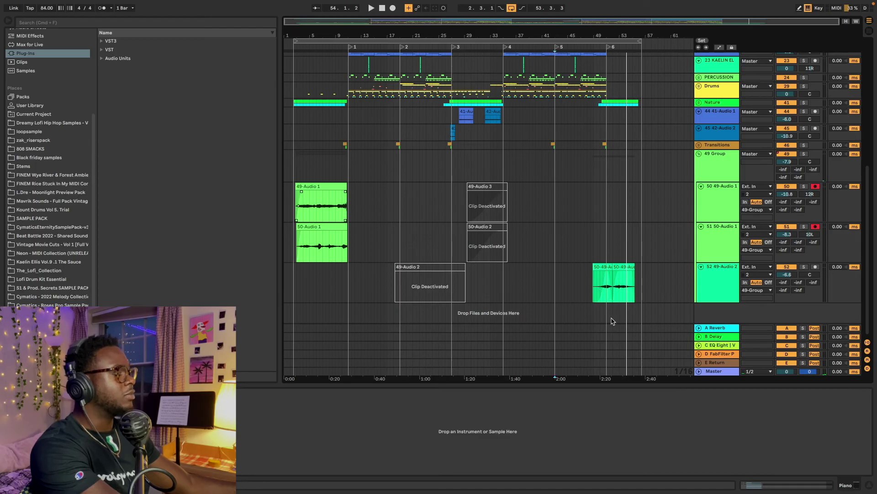
Audition the 52 49-Audio 2 clips around locator 6 with that track soloed, and turn the solo off
{"action": "left_click_drag", "start_coordinate": [595, 284], "coordinate": [612, 284]}
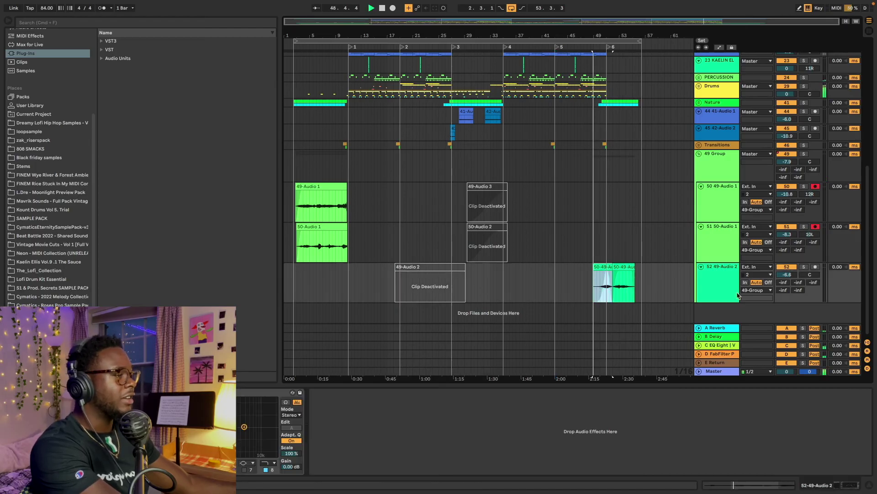
{"action": "left_click", "coordinate": [601, 284]}
{"action": "left_click", "coordinate": [803, 266]}
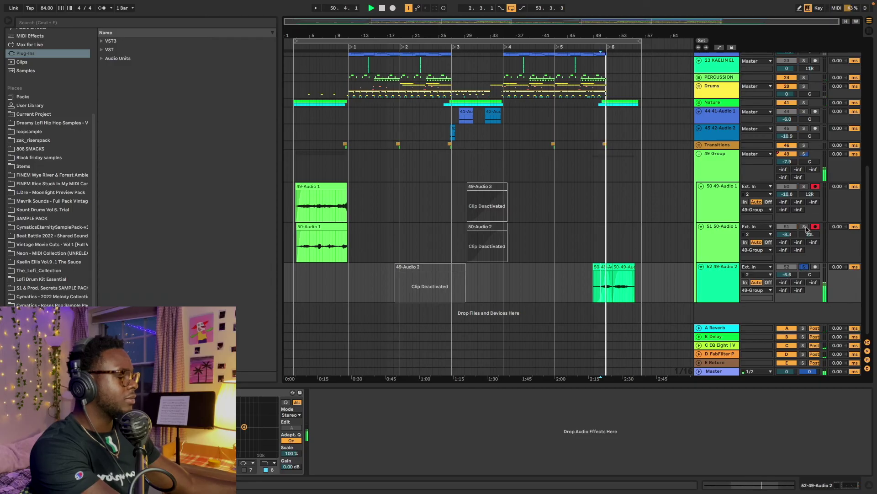
{"action": "key", "text": "space"}
{"action": "left_click", "coordinate": [805, 266]}
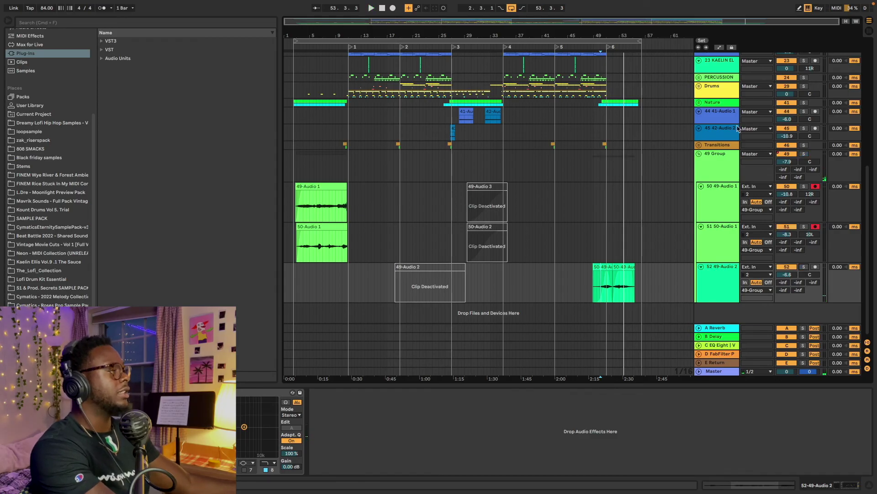